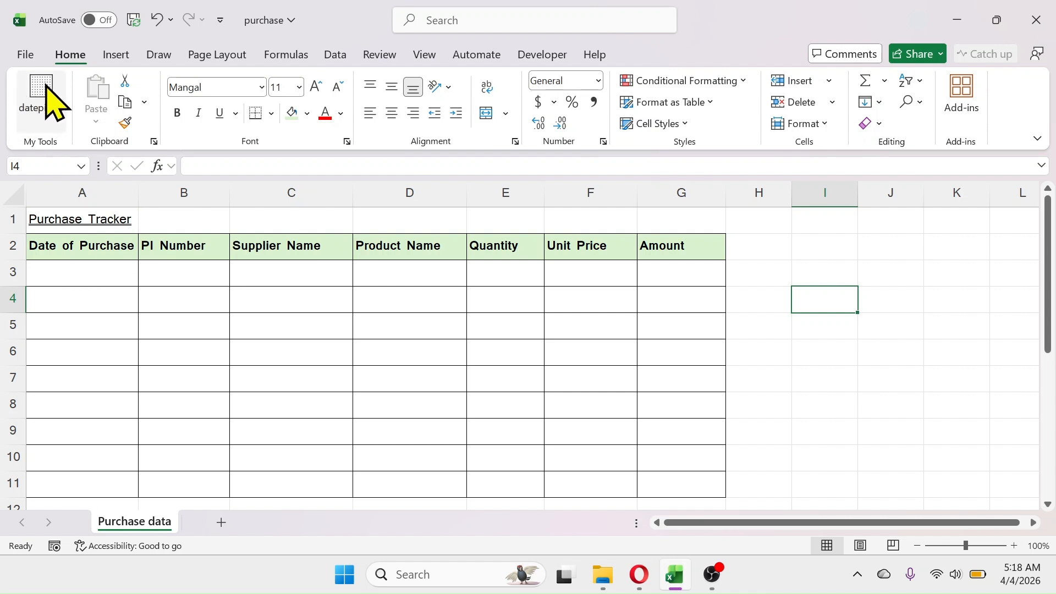
- Use the datepicker tool to enter 4/7/2026 in cell A3 and 4/17/2026 in cell A4 under Date of Purchase
left_click(85, 274)
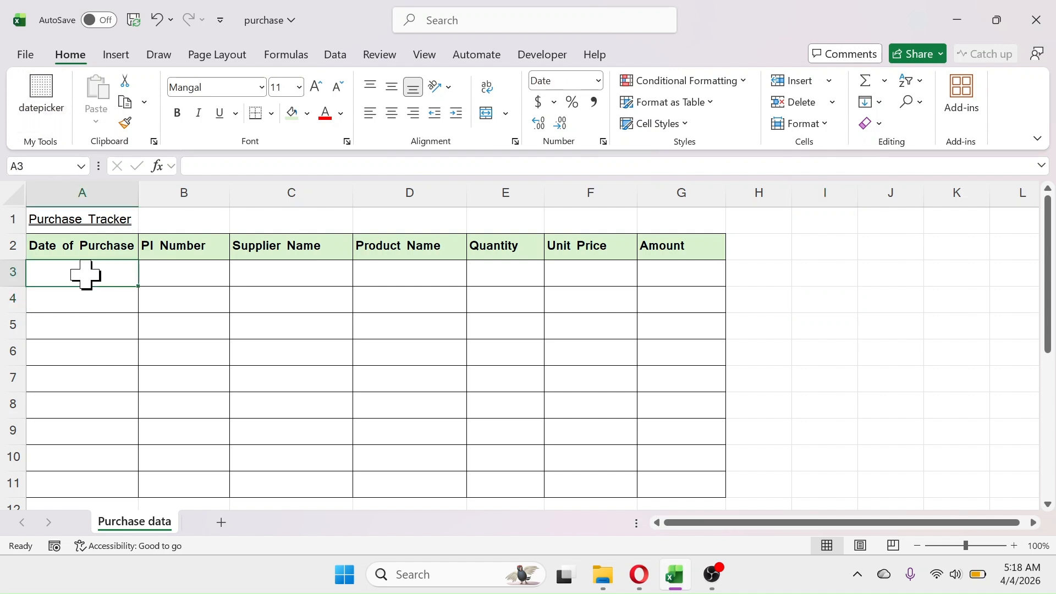
left_click(48, 101)
left_click_drag(281, 134, 326, 162)
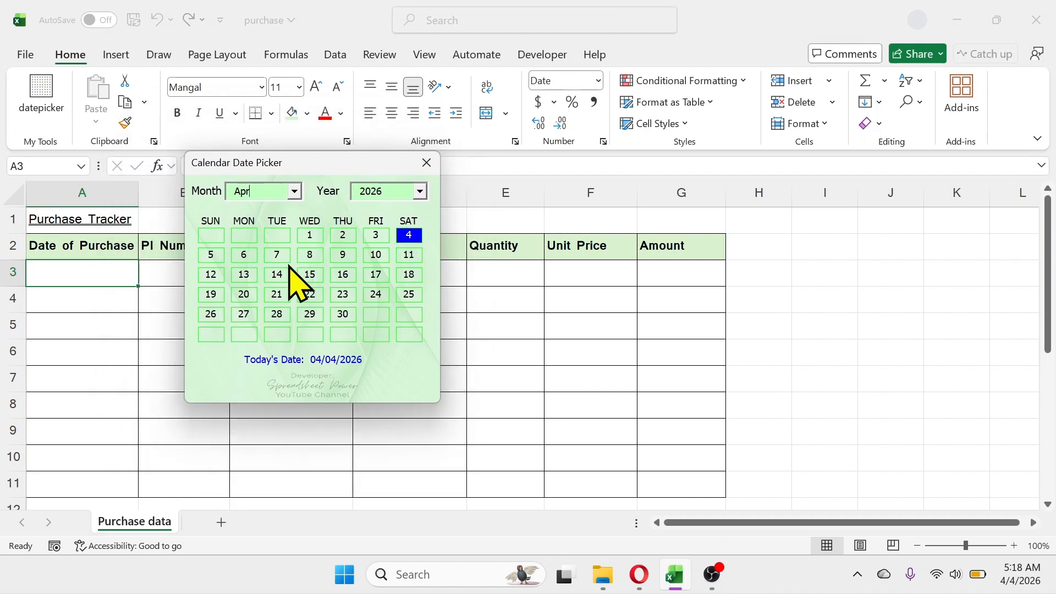
left_click(277, 255)
left_click(42, 102)
left_click(337, 257)
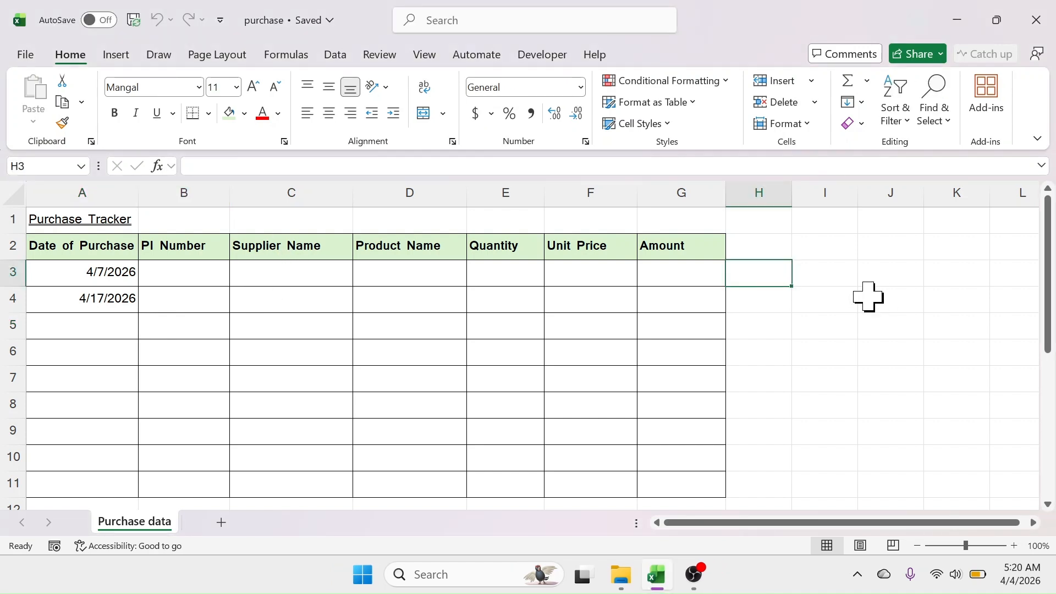
- Switch to Opera Browser and open the bookmarked Learn Excel and Sheets website
left_click(363, 576)
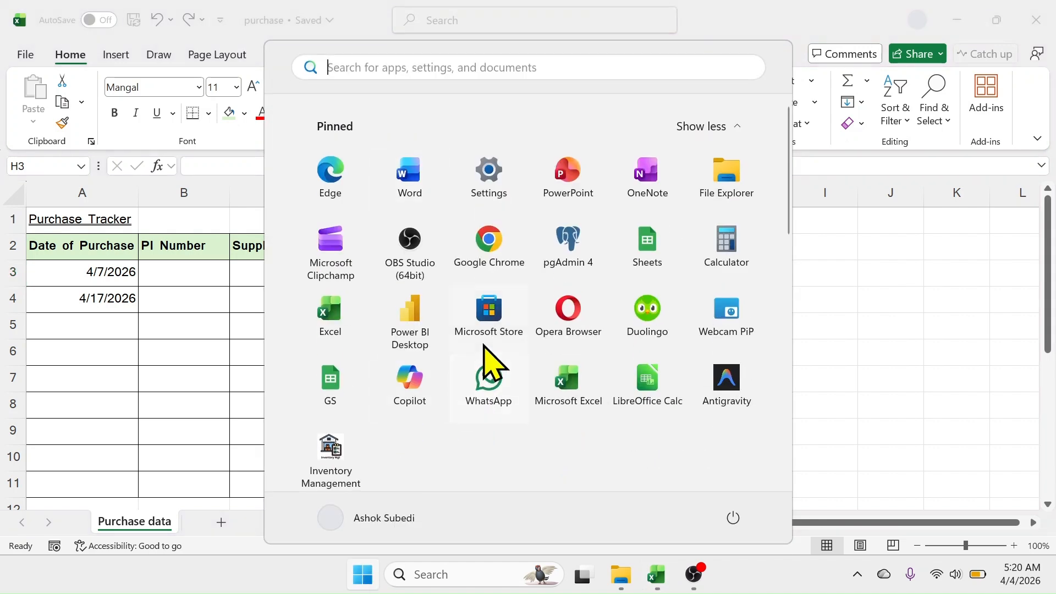
left_click(555, 304)
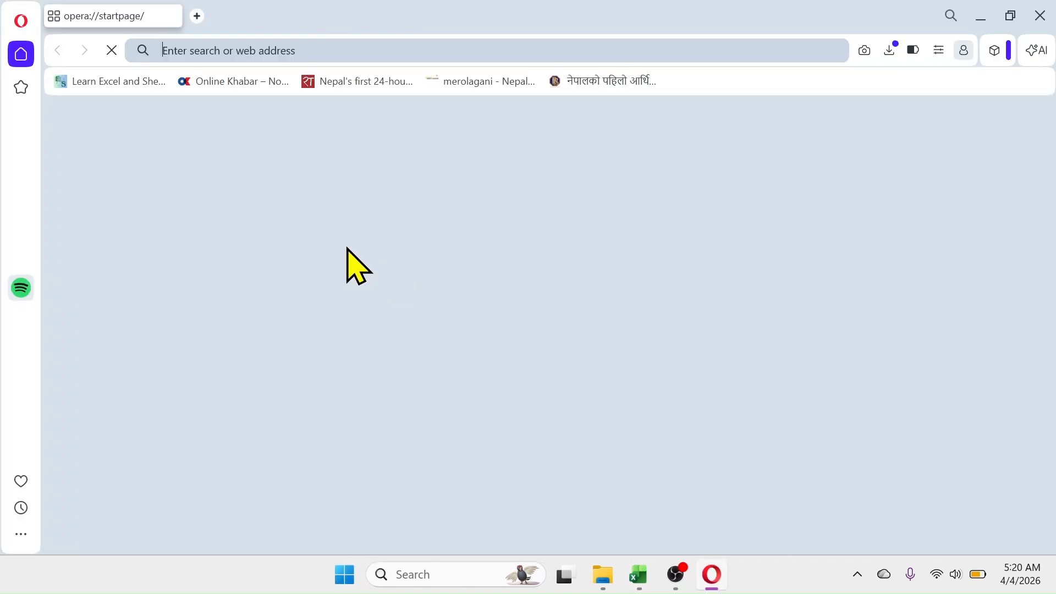
left_click(112, 81)
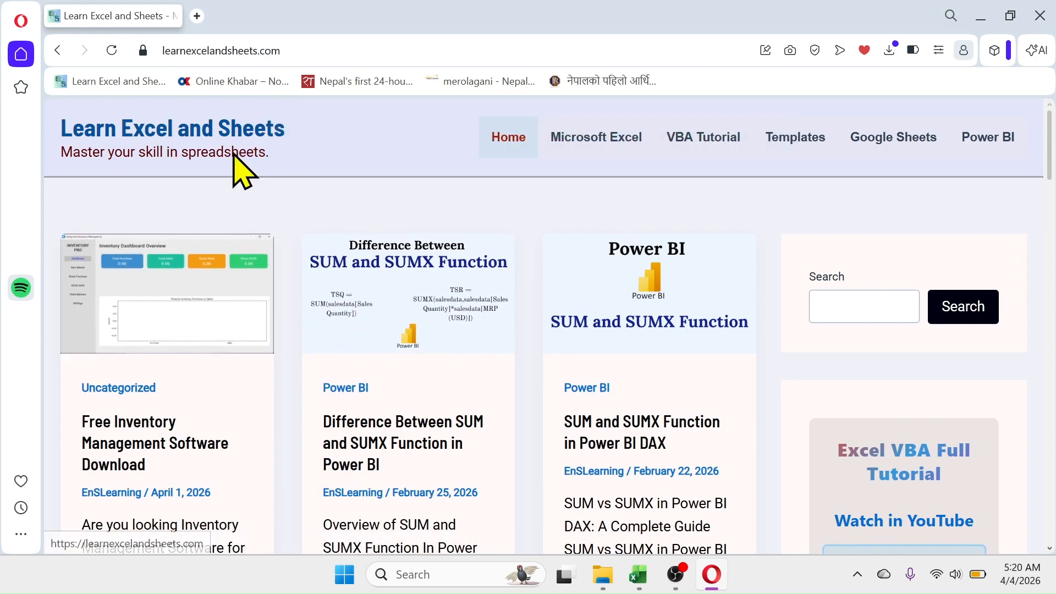
- Search the site for "date picker add in" and open the article How to Add Date Picker Calendar in Excel 365
left_click(824, 309)
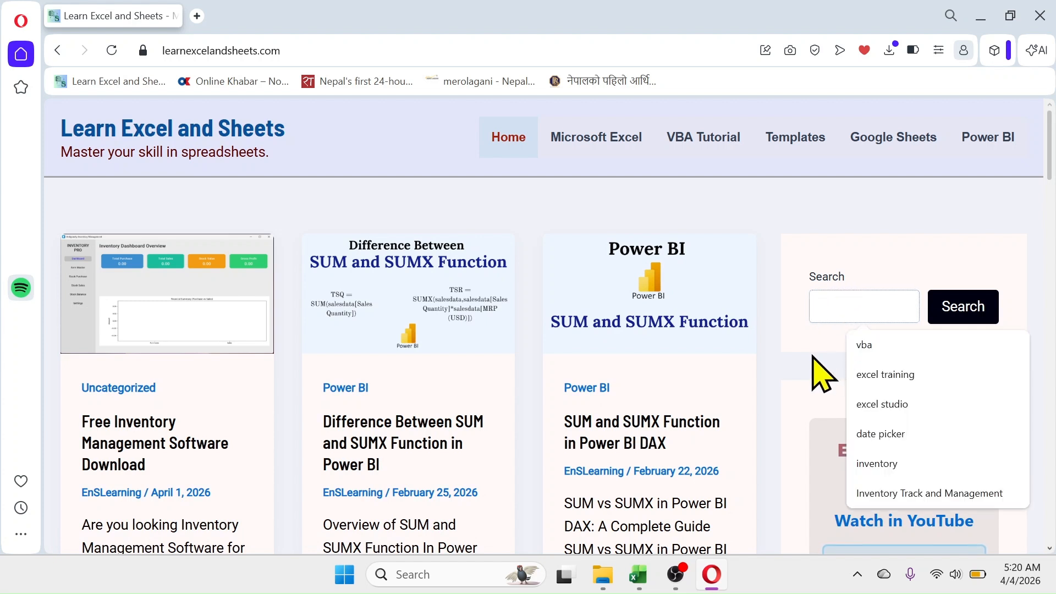
type("date p")
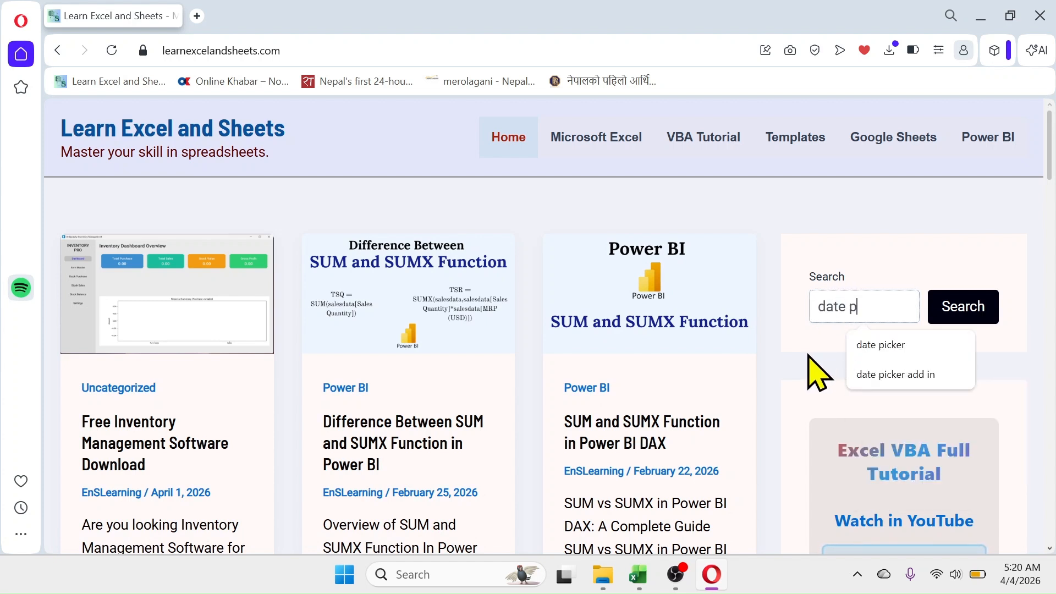
type("icker add in")
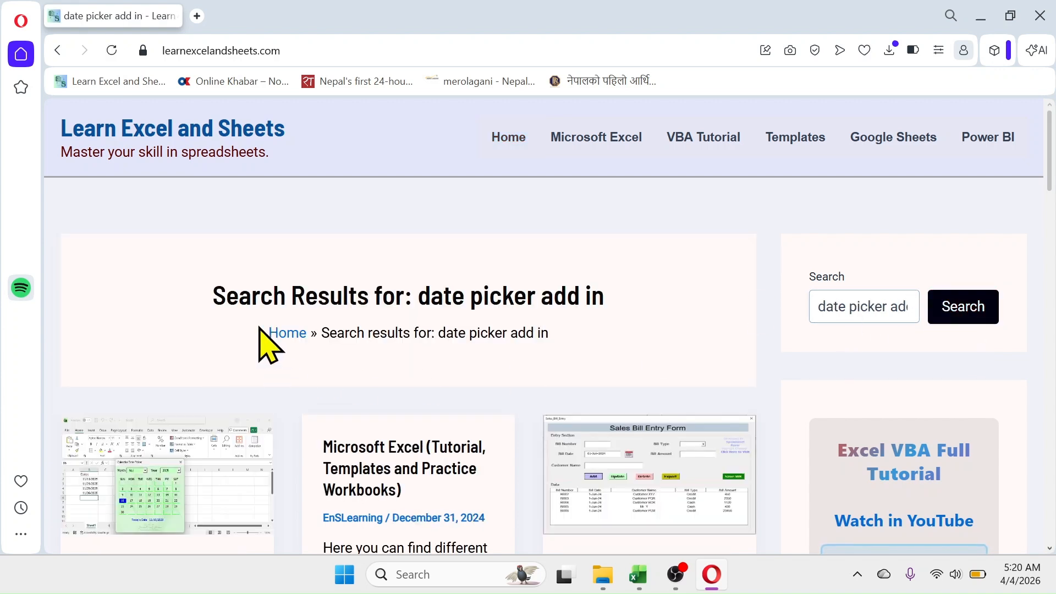
scroll(228, 352, "down", 4)
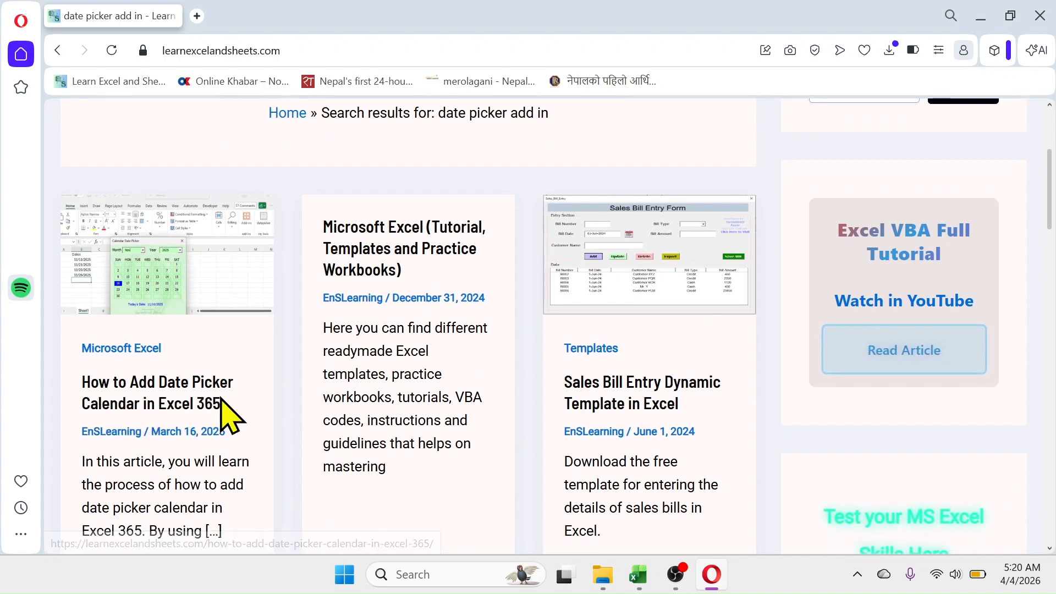
left_click(192, 393)
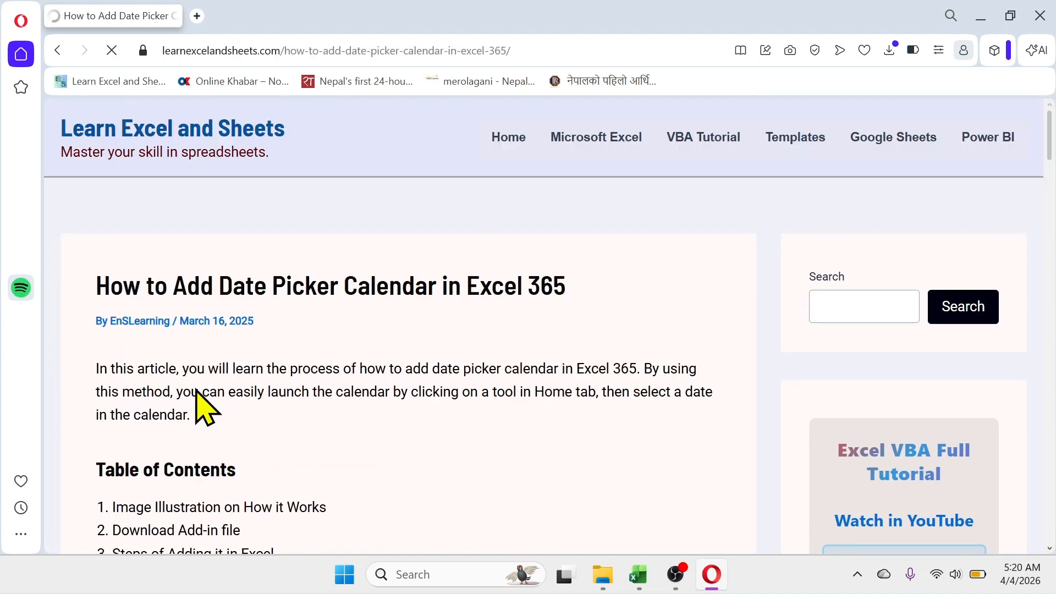
- Download the add-in from the article and save it as DatePicker.zip in the Downloads folder
scroll(550, 365, "down", 18)
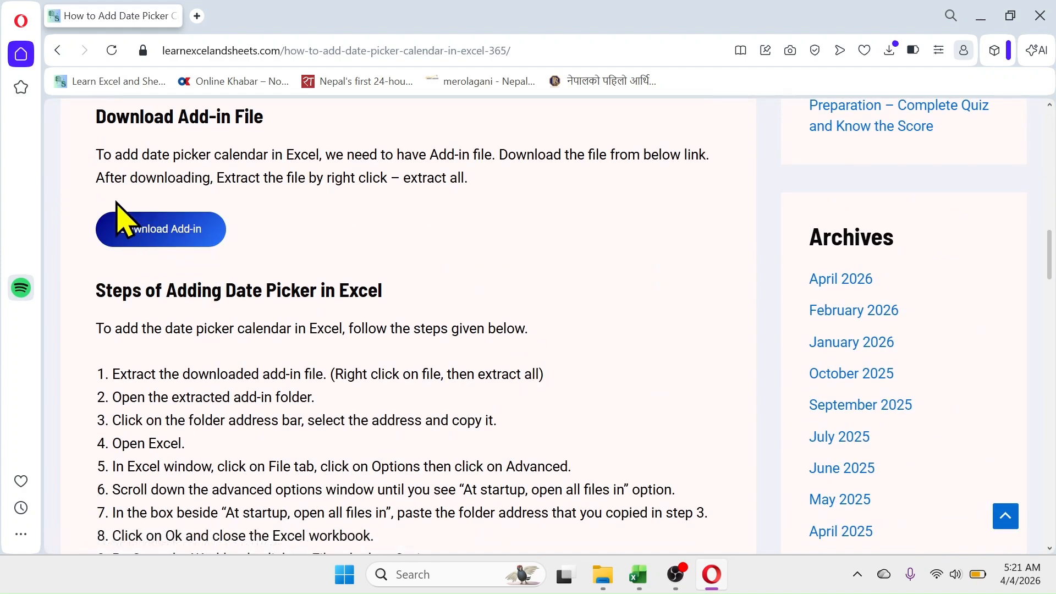
left_click(148, 230)
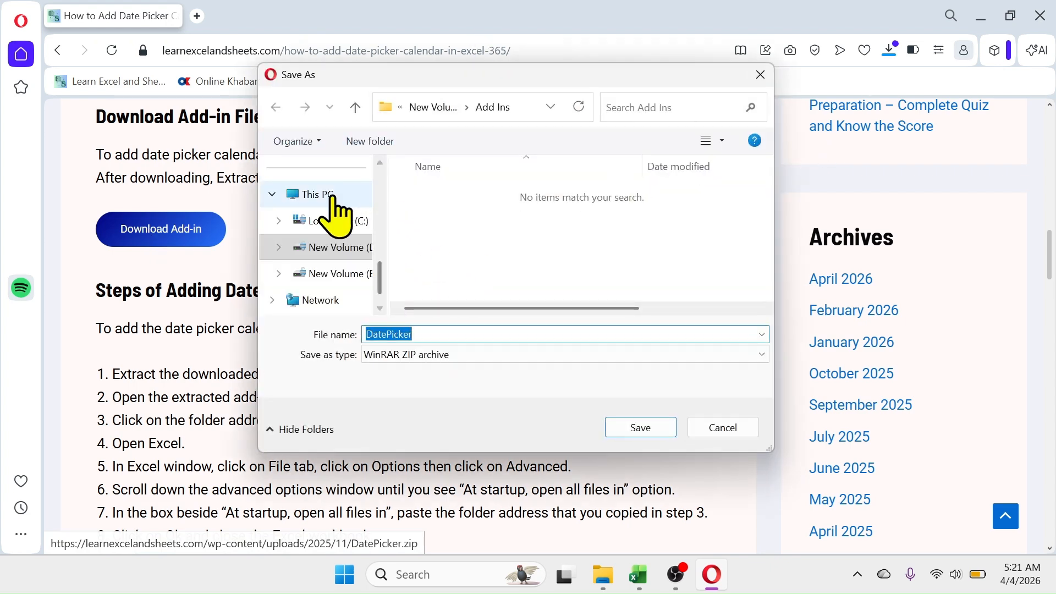
left_click_drag(390, 291, 389, 200)
left_click(324, 304)
left_click(644, 428)
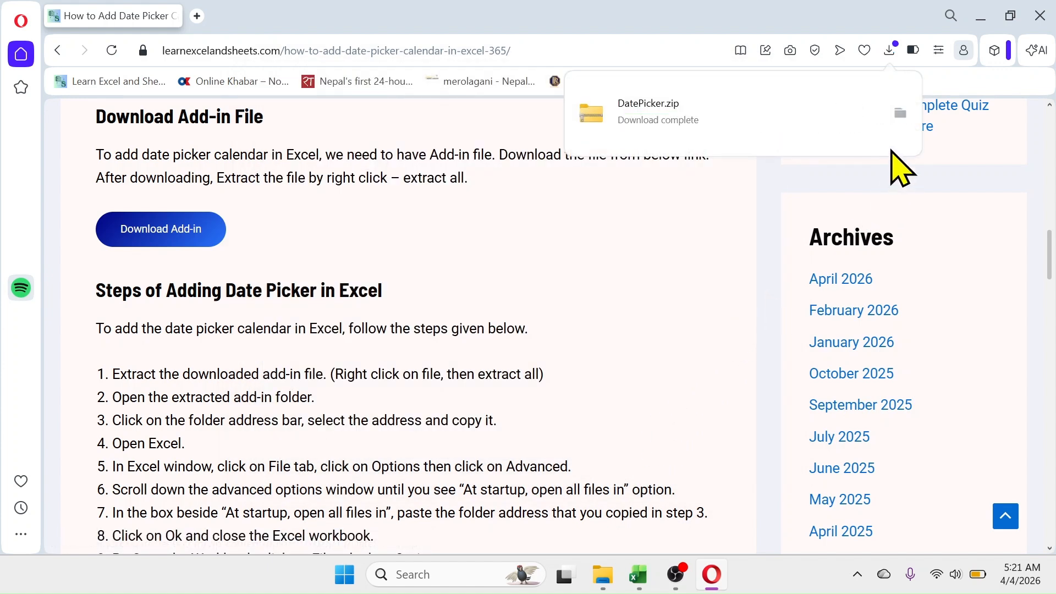
- Show the downloaded DatePicker archive in its folder and extract all its files to the suggested destination
left_click(900, 114)
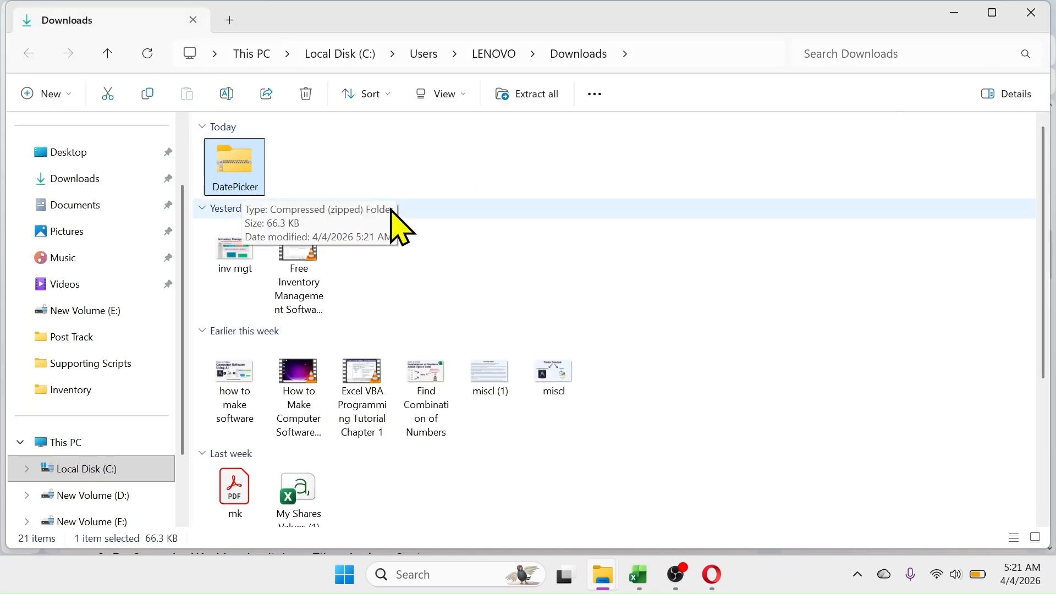
right_click(246, 171)
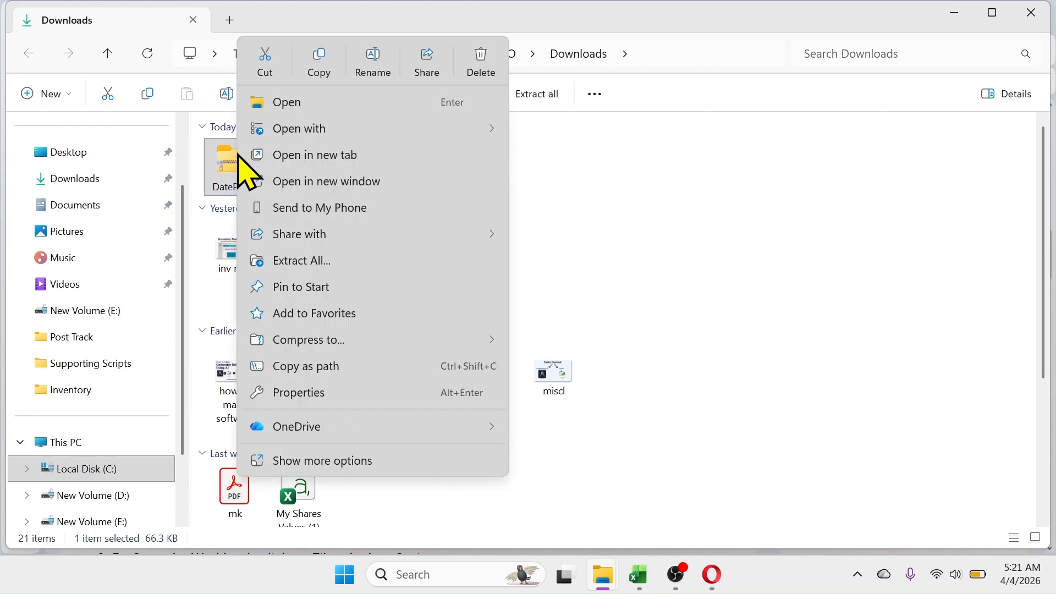
left_click(321, 263)
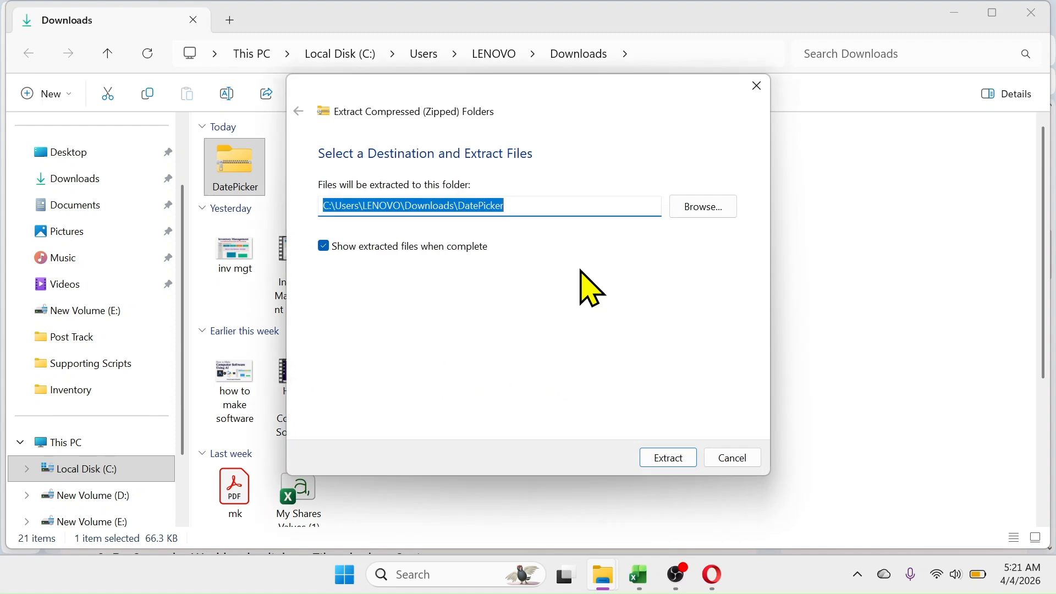
left_click(667, 456)
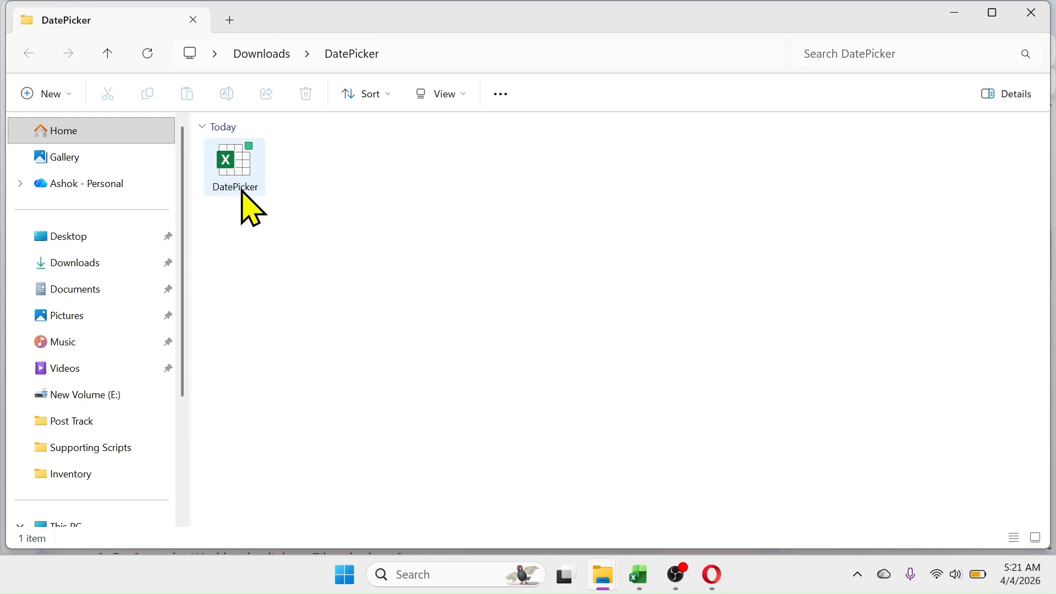
- Copy the extracted DatePicker add-in file and minimize the open windows to reach the desktop
left_click(237, 172)
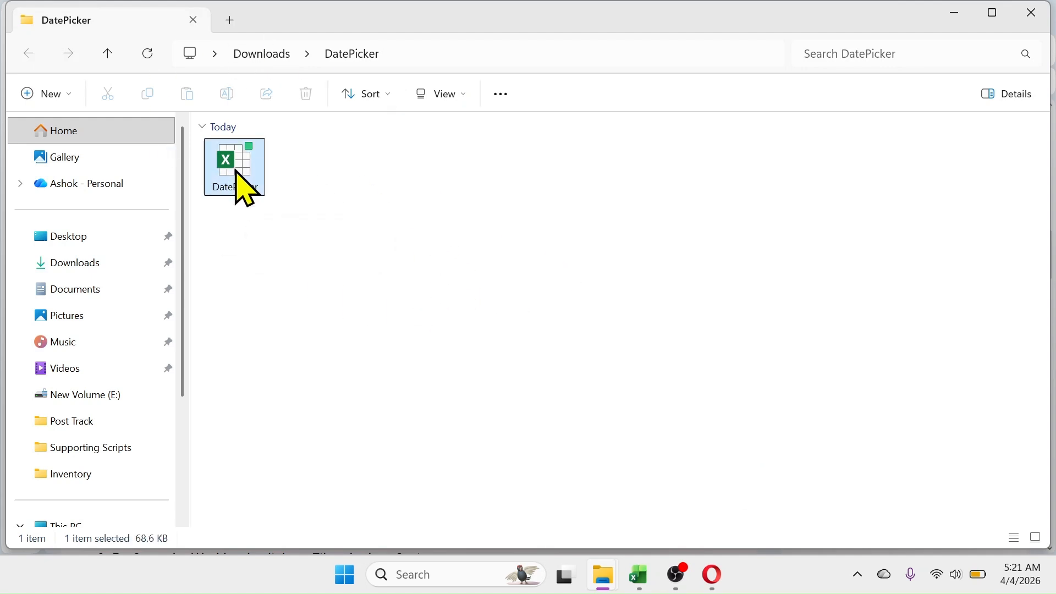
right_click(242, 187)
left_click(317, 192)
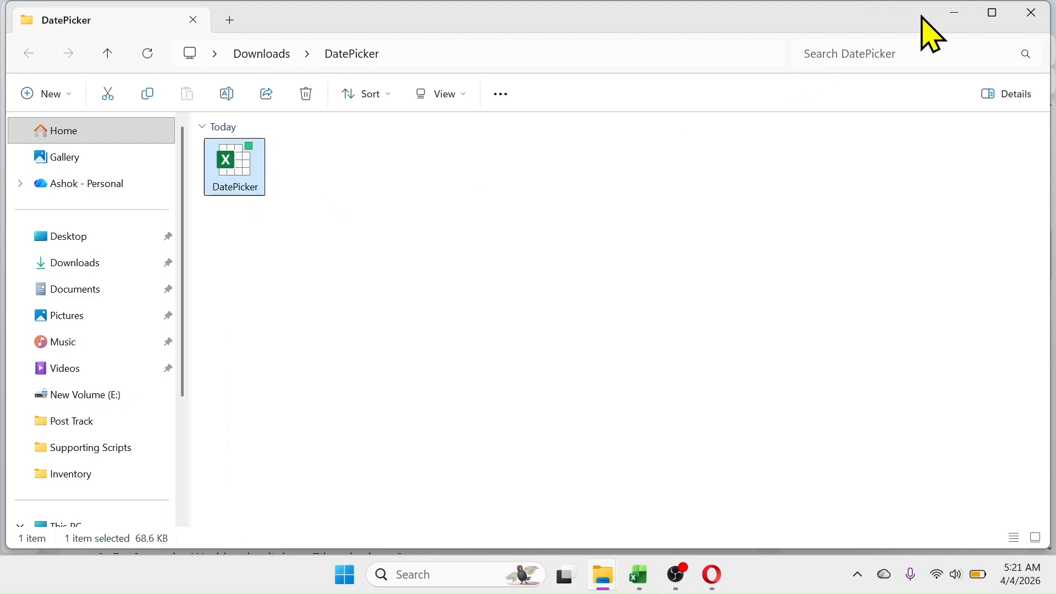
left_click(955, 13)
left_click(948, 13)
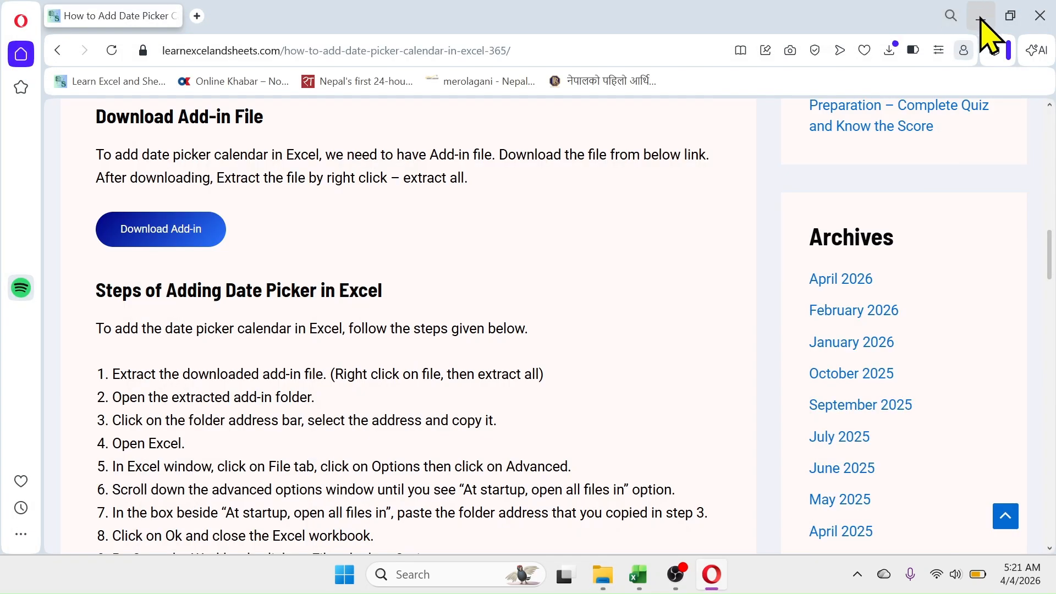
left_click(981, 17)
left_click(956, 19)
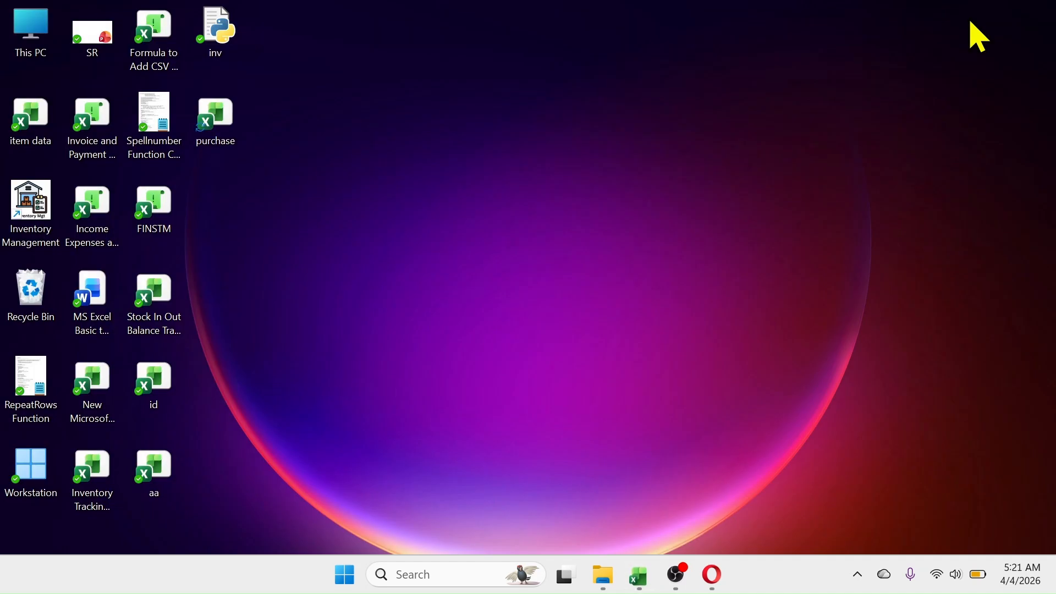
- Create a new folder named "Add ins" on New Volume (D:)
double_click(36, 25)
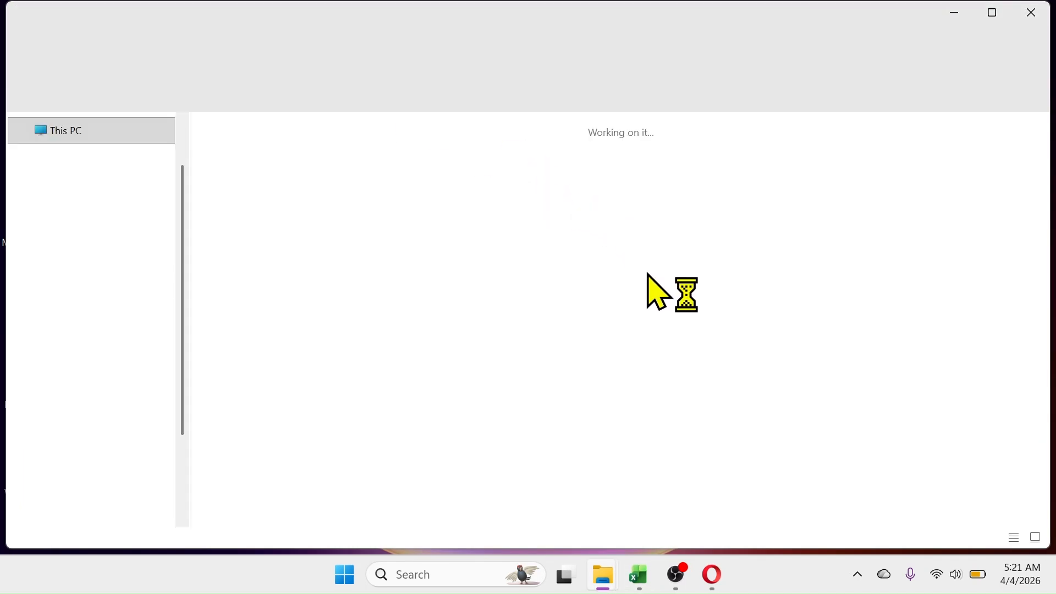
double_click(502, 168)
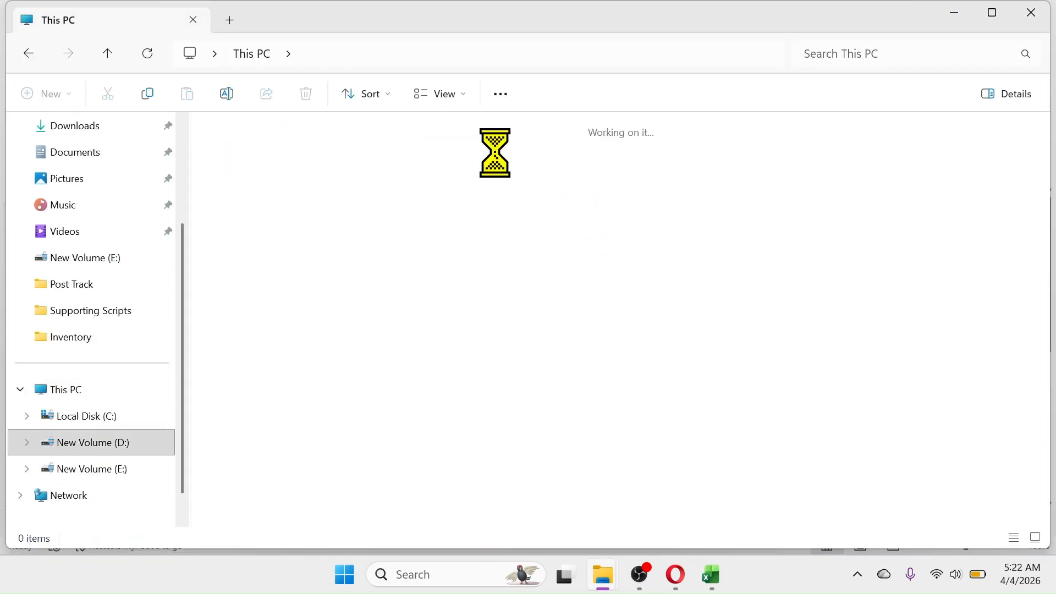
right_click(527, 253)
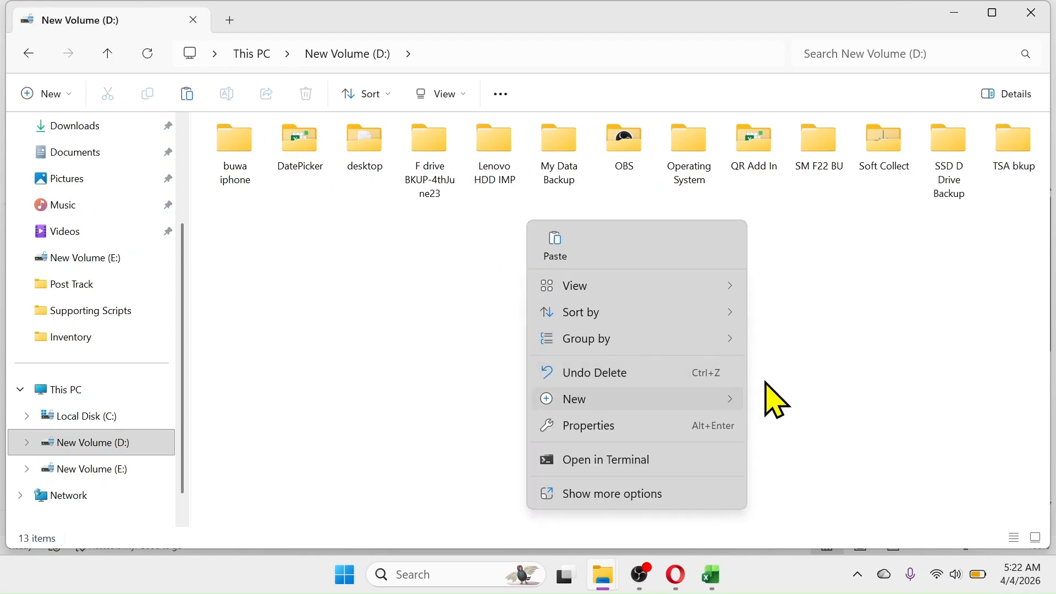
mouse_move(682, 404)
left_click(781, 14)
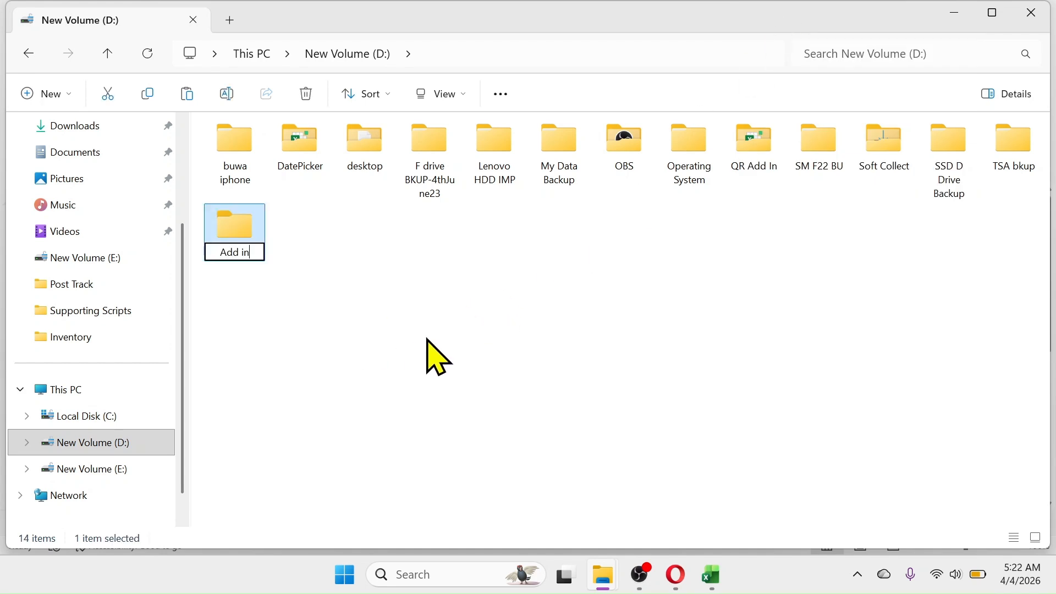
type("Add ins")
left_click(313, 301)
- Paste the copied DatePicker add-in file into the Add ins folder
double_click(245, 229)
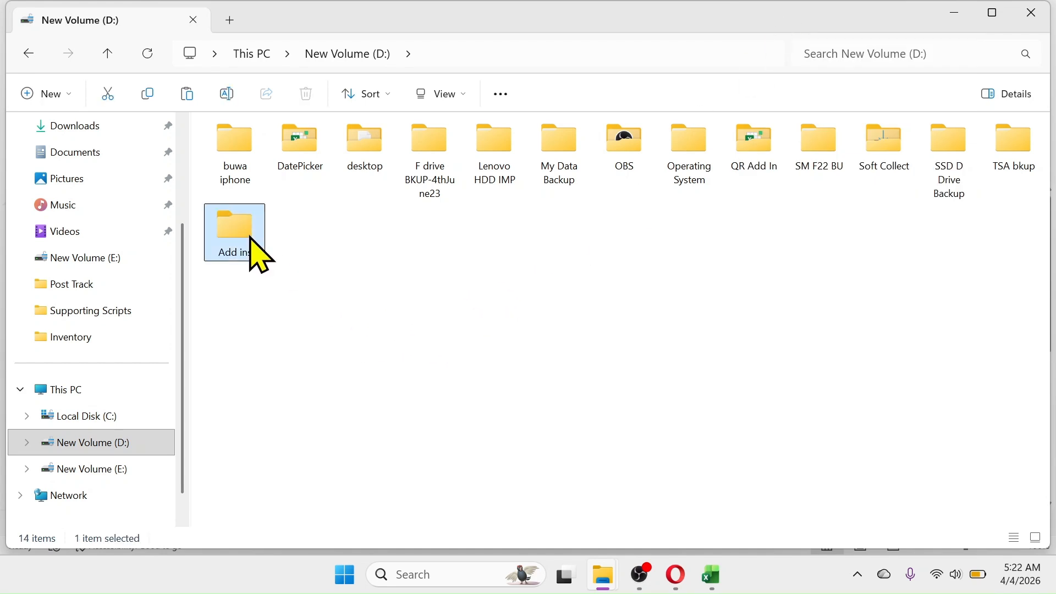
right_click(446, 209)
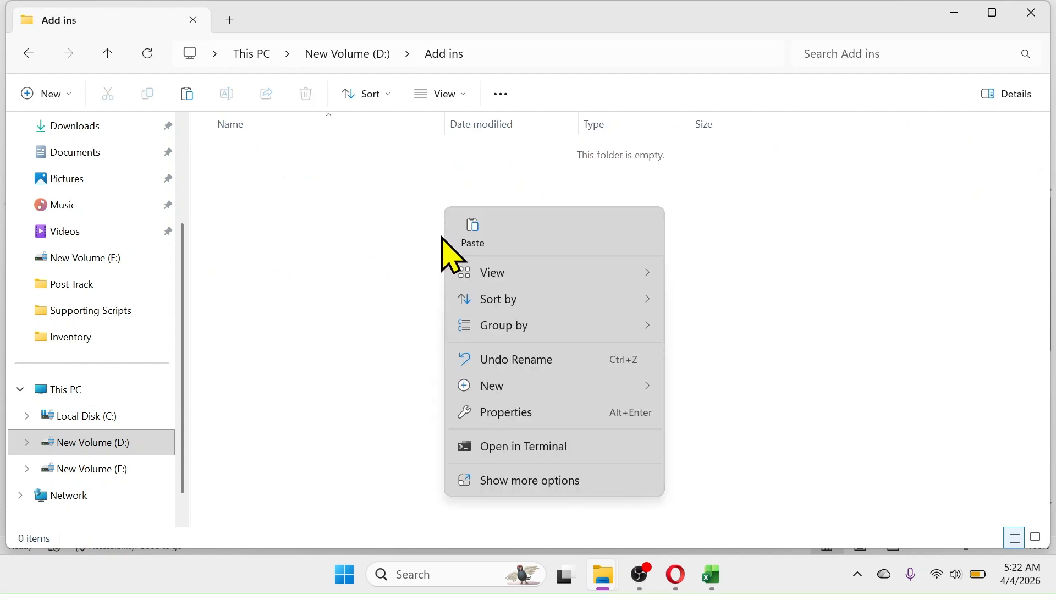
left_click(472, 237)
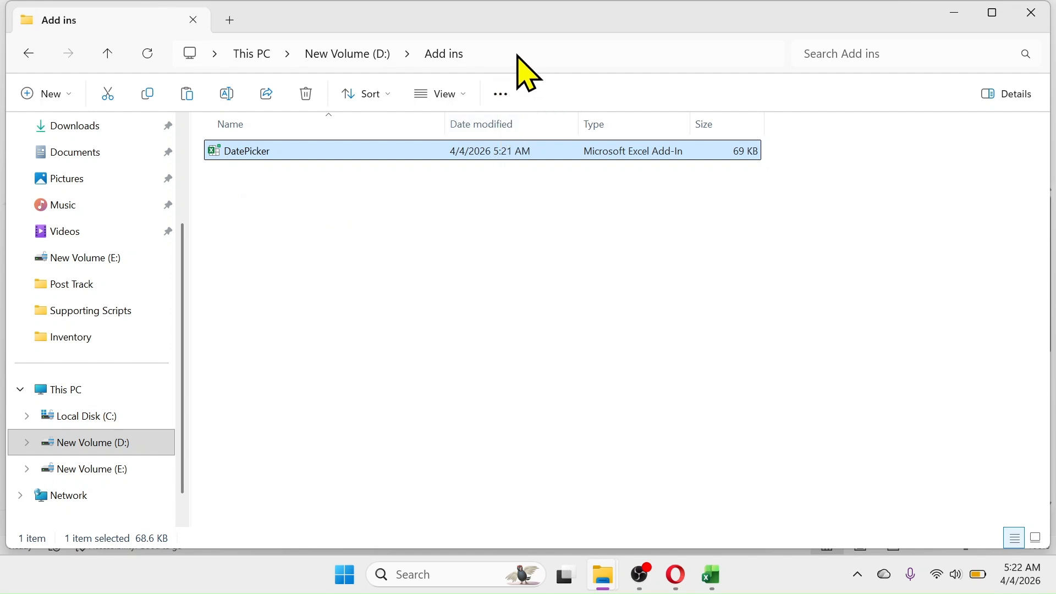
- Copy the path of the Add ins folder, D:\Add ins
left_click(532, 58)
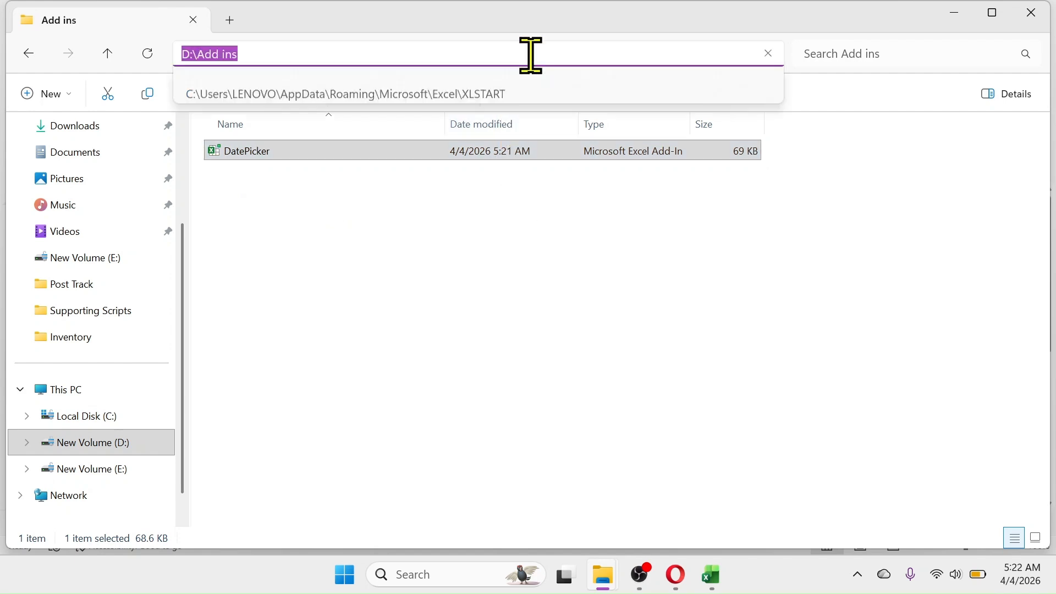
right_click(209, 57)
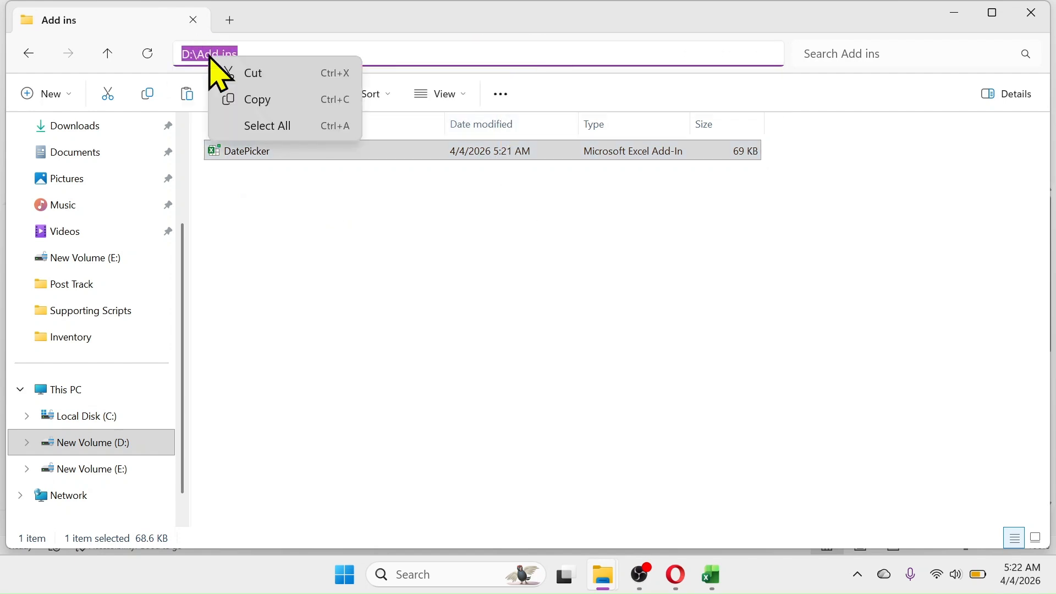
left_click(264, 100)
- Switch to Excel and set the folder whose files open at startup to D:\Add ins in the advanced options
left_click(712, 576)
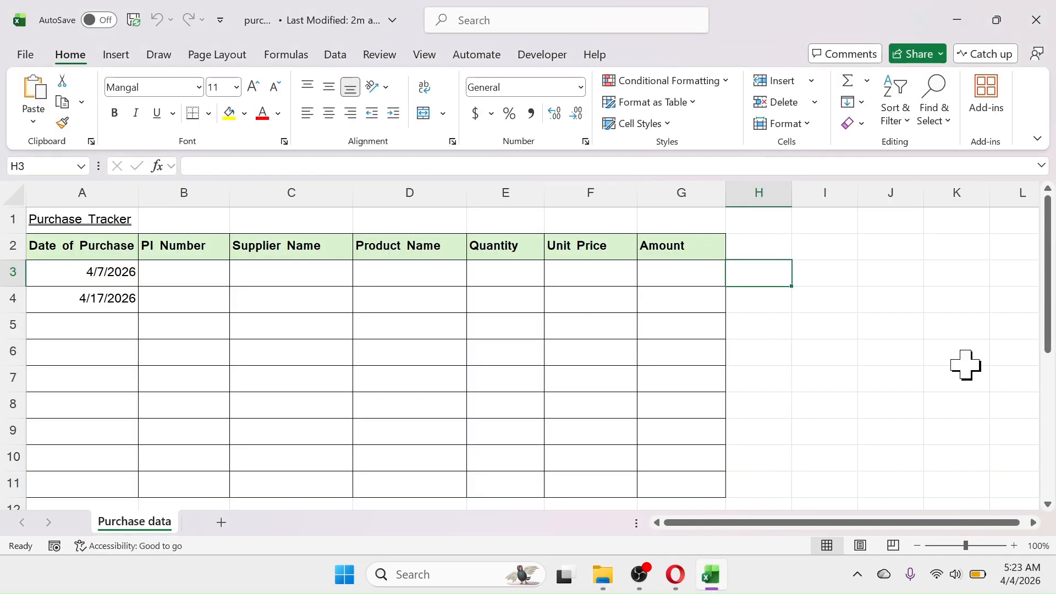
left_click(23, 55)
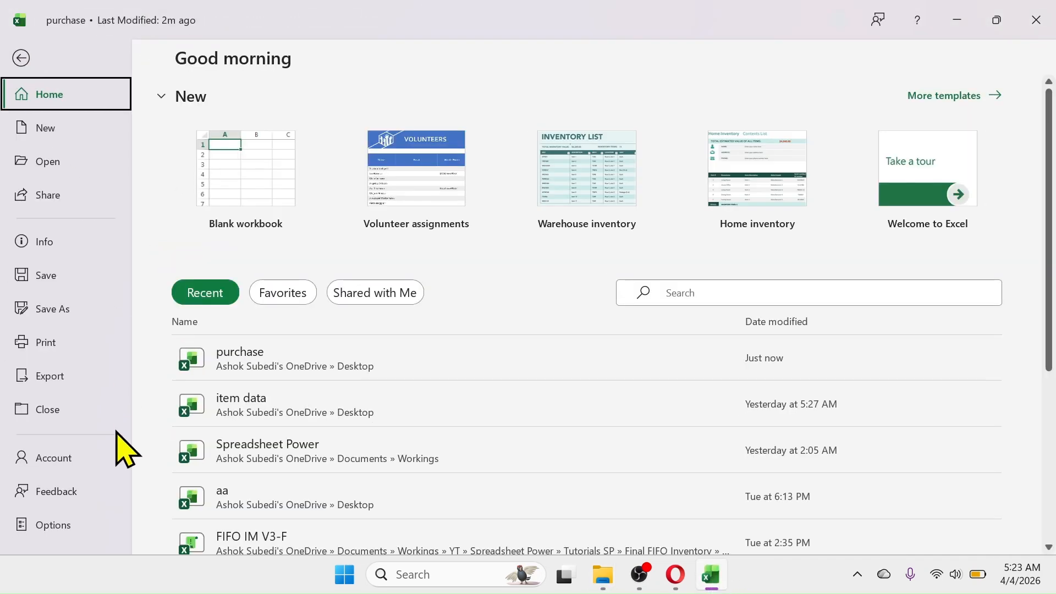
left_click(53, 525)
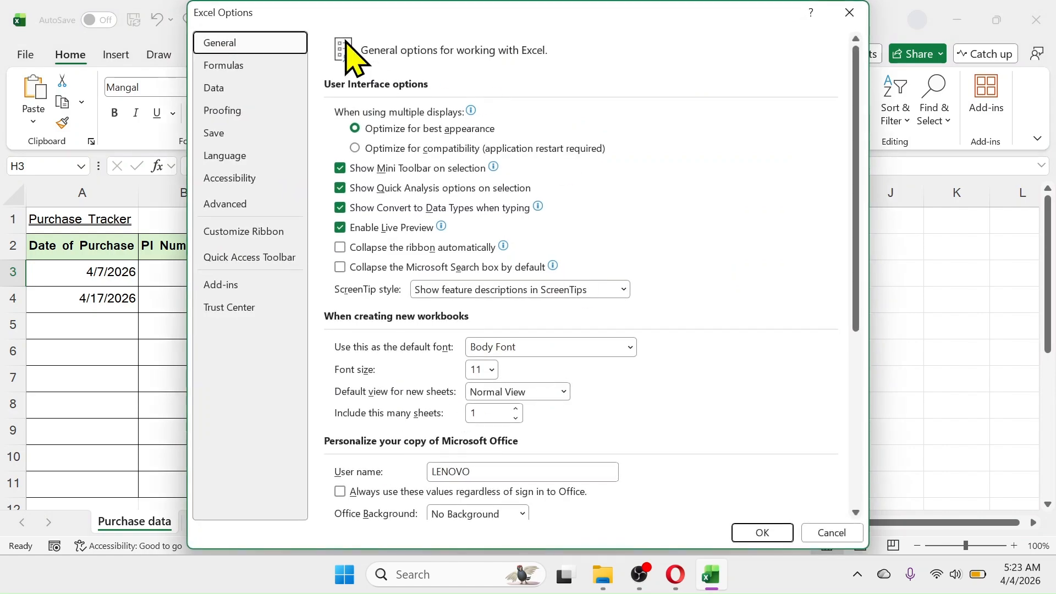
left_click(205, 211)
left_click_drag(853, 113, 853, 513)
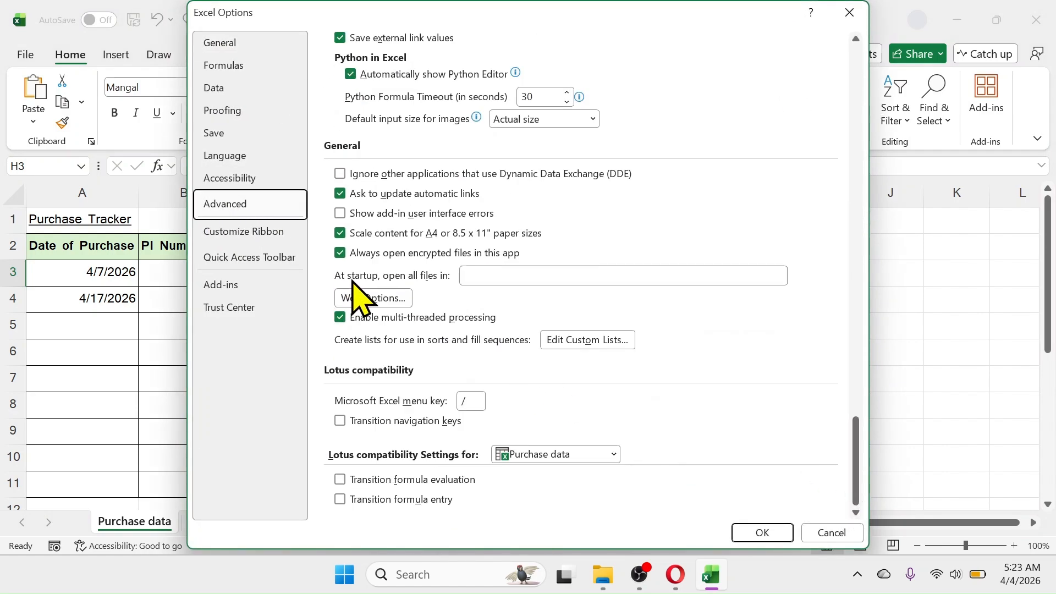
left_click(478, 276)
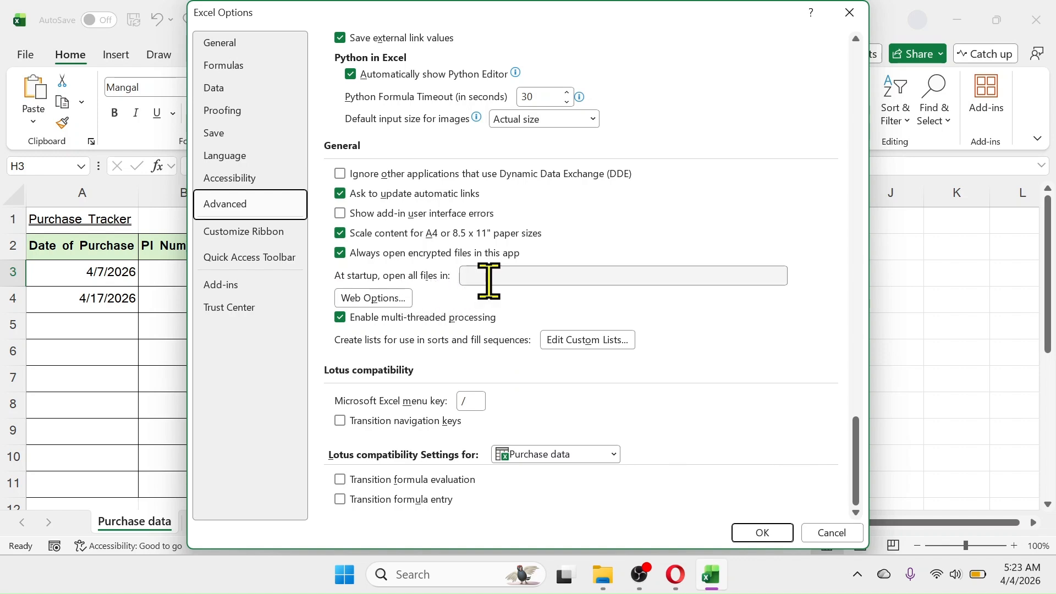
right_click(485, 275)
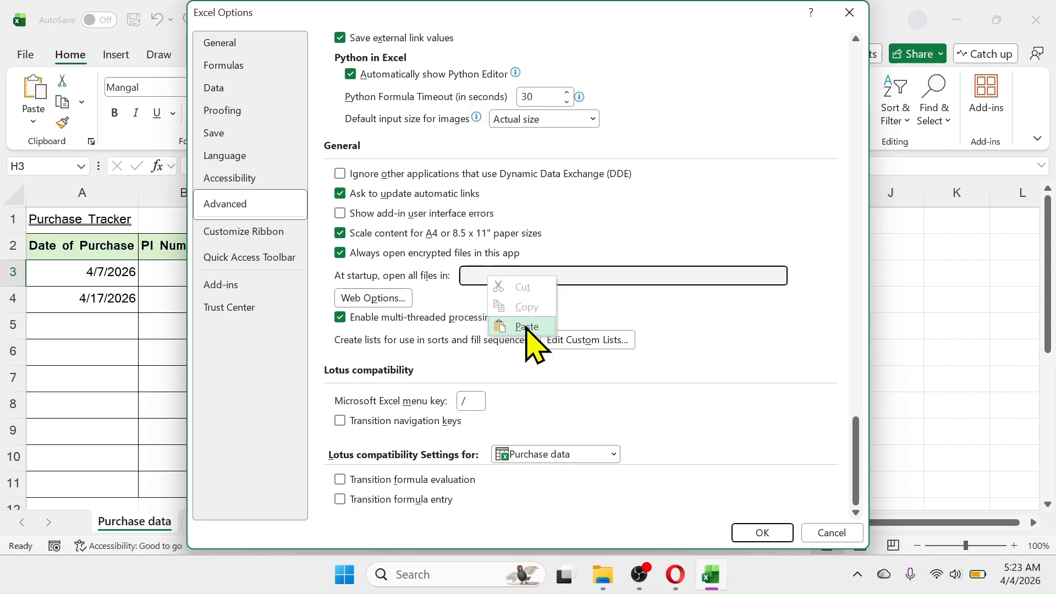
left_click(526, 326)
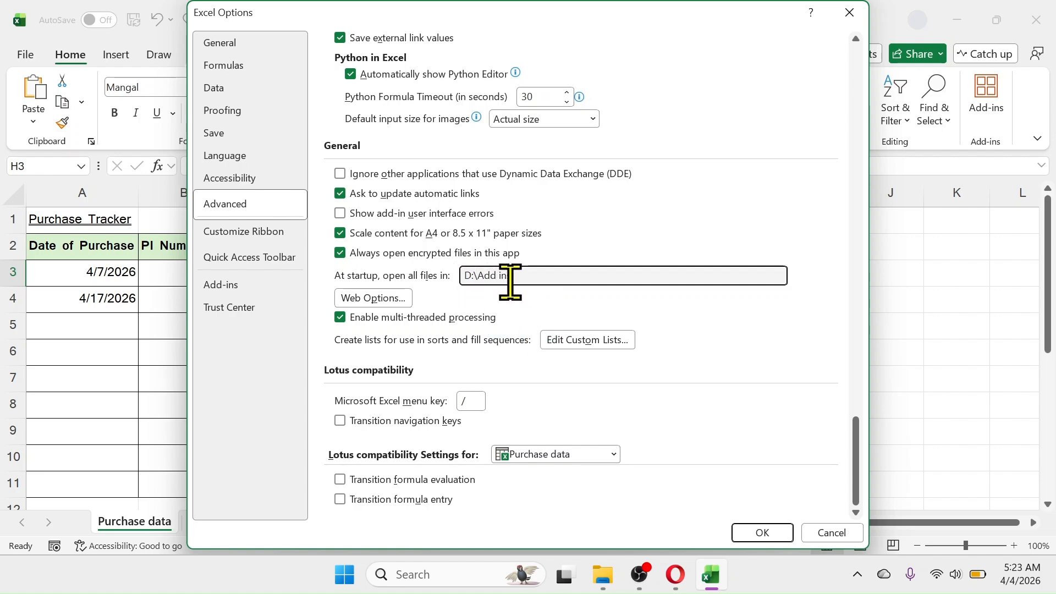
left_click(761, 532)
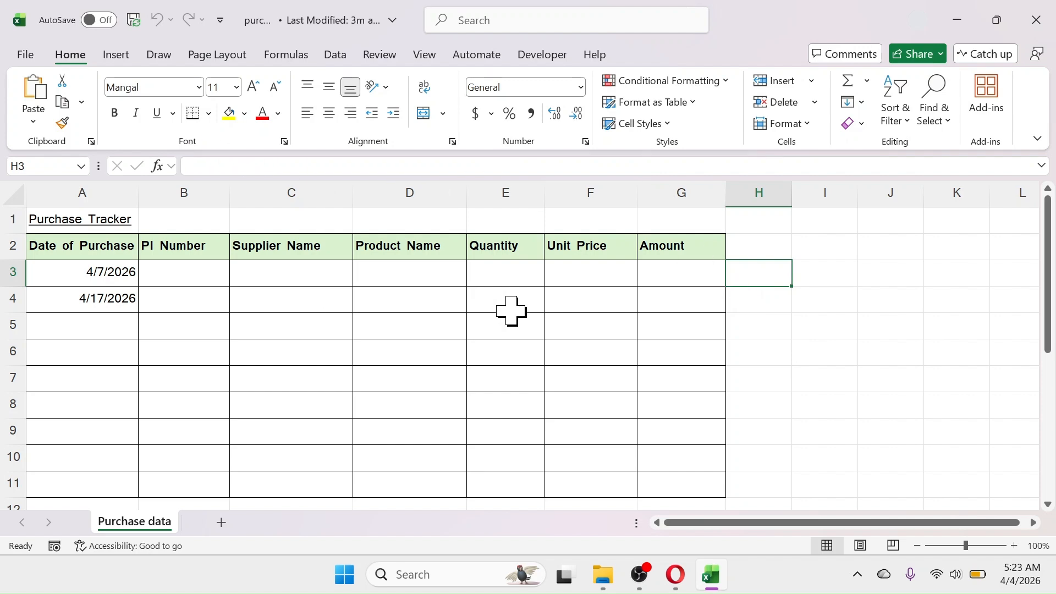
- Restart Excel by closing it and reopening the purchase workbook from the desktop
left_click(1032, 21)
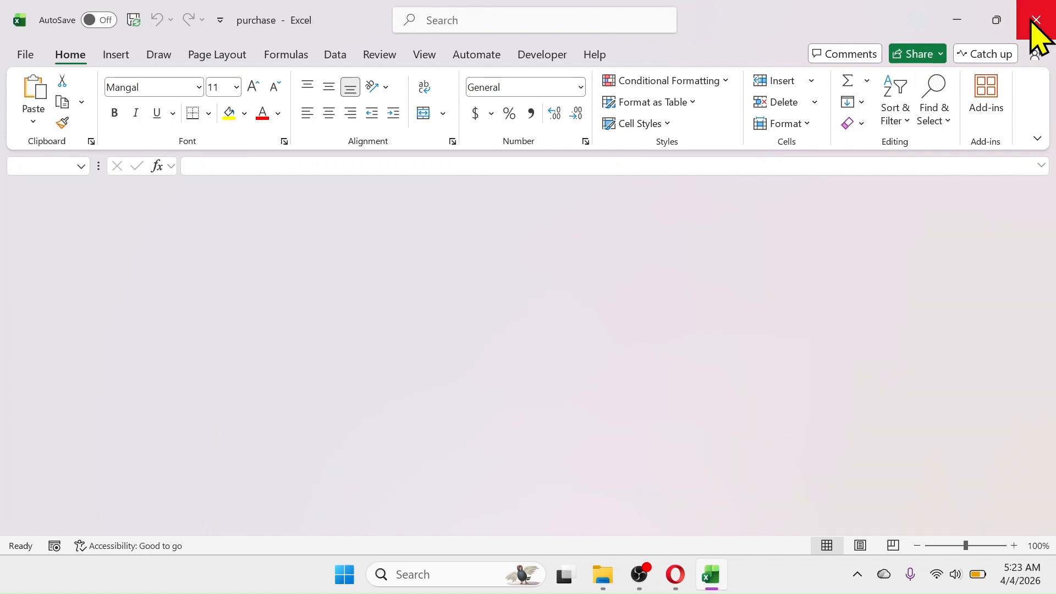
left_click(1031, 22)
left_click(954, 15)
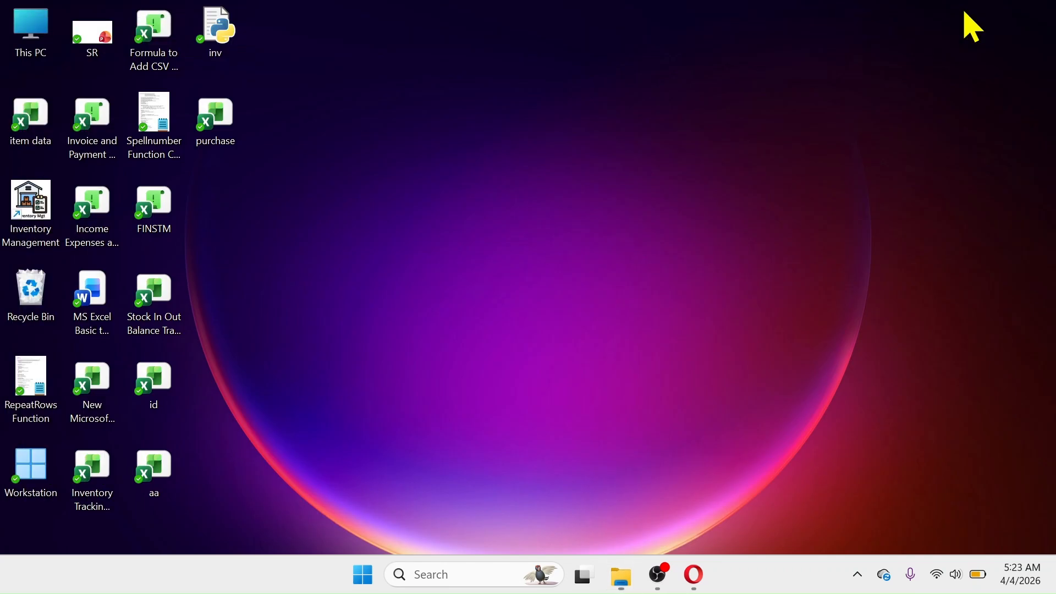
double_click(195, 125)
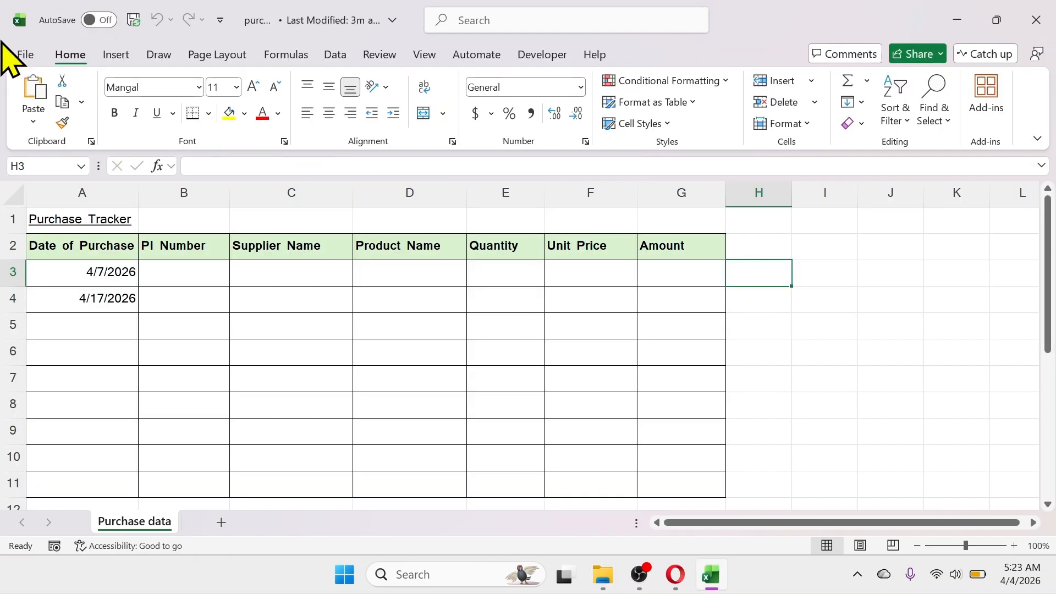
- Create a custom group named "My Tools" under the Home tab in the ribbon customization options
left_click(20, 55)
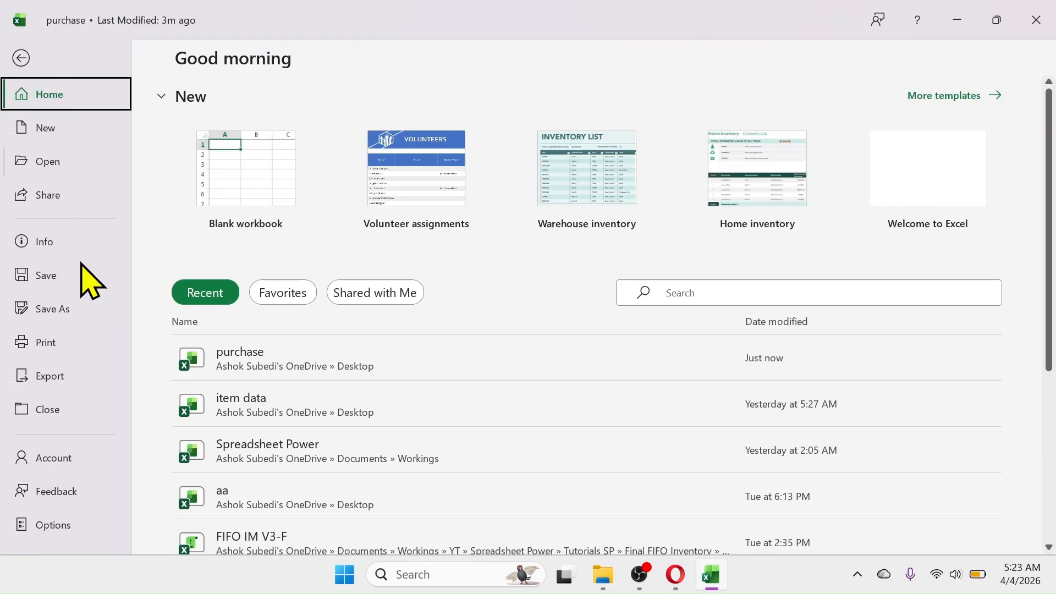
left_click(44, 523)
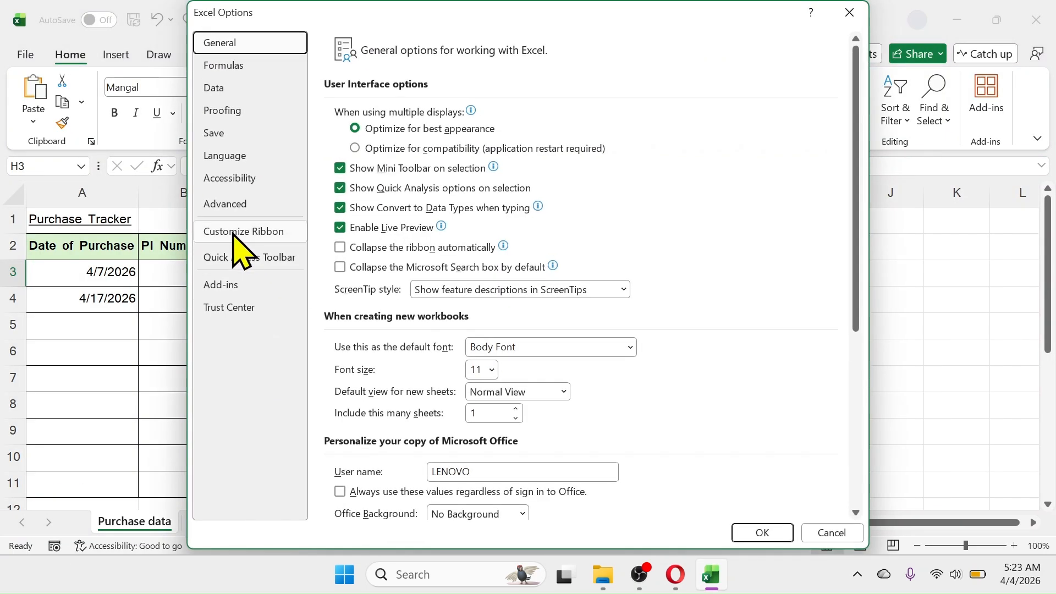
left_click(238, 239)
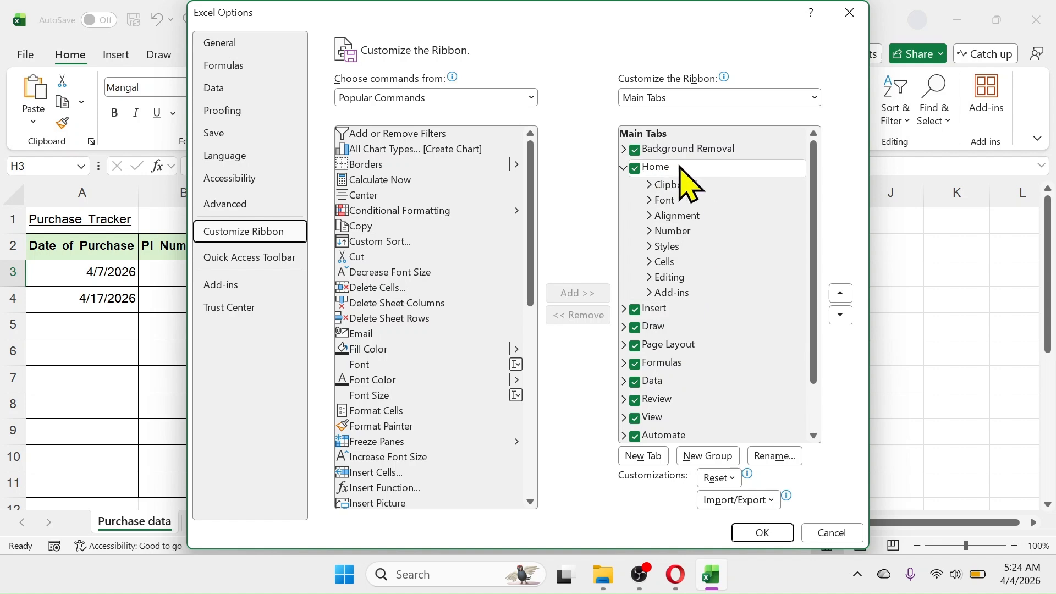
left_click(656, 174)
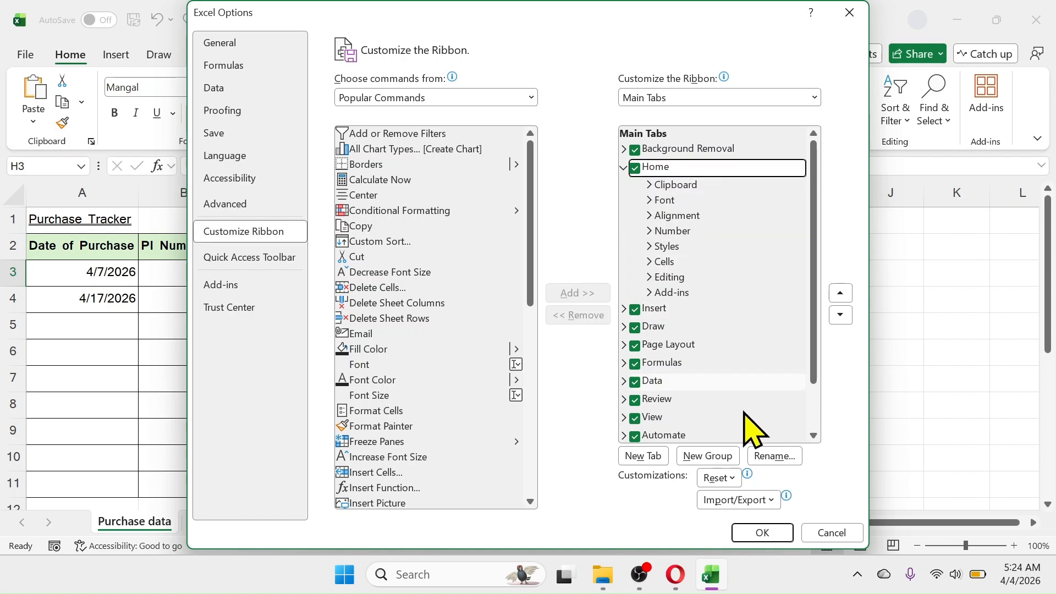
left_click(710, 457)
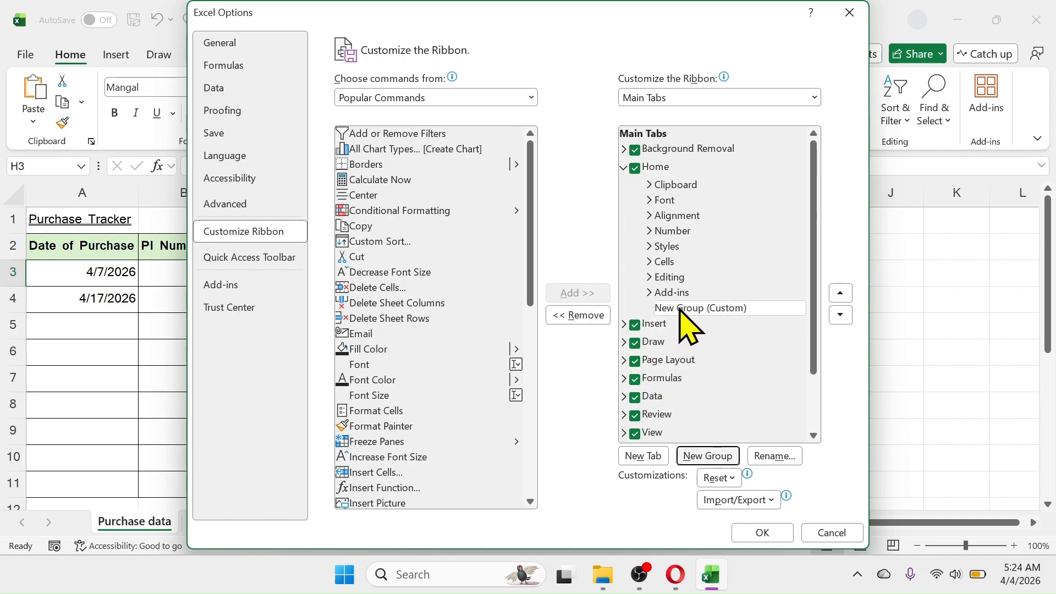
left_click(777, 457)
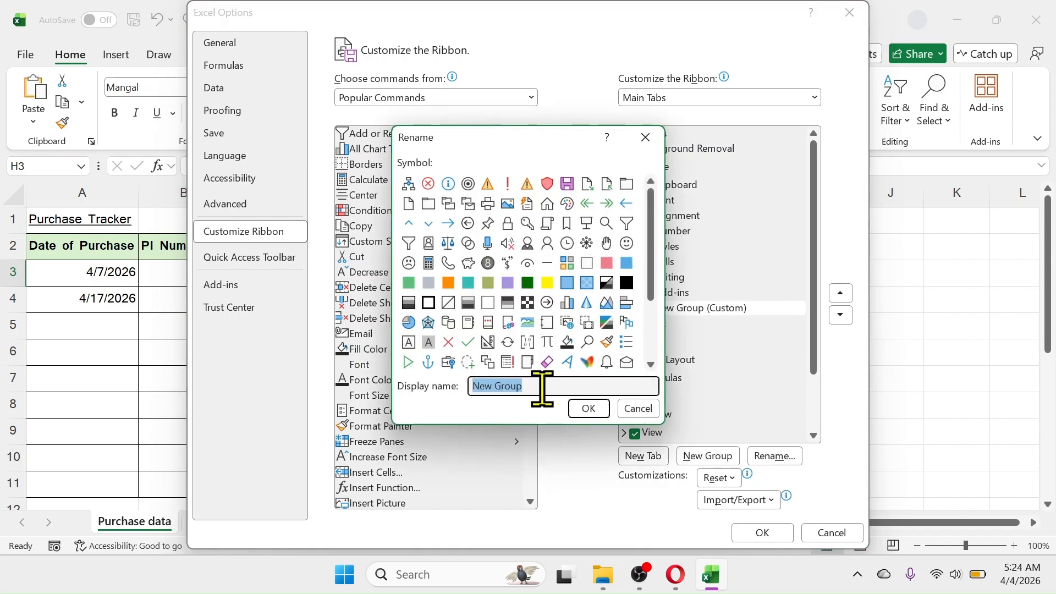
type("My Tools")
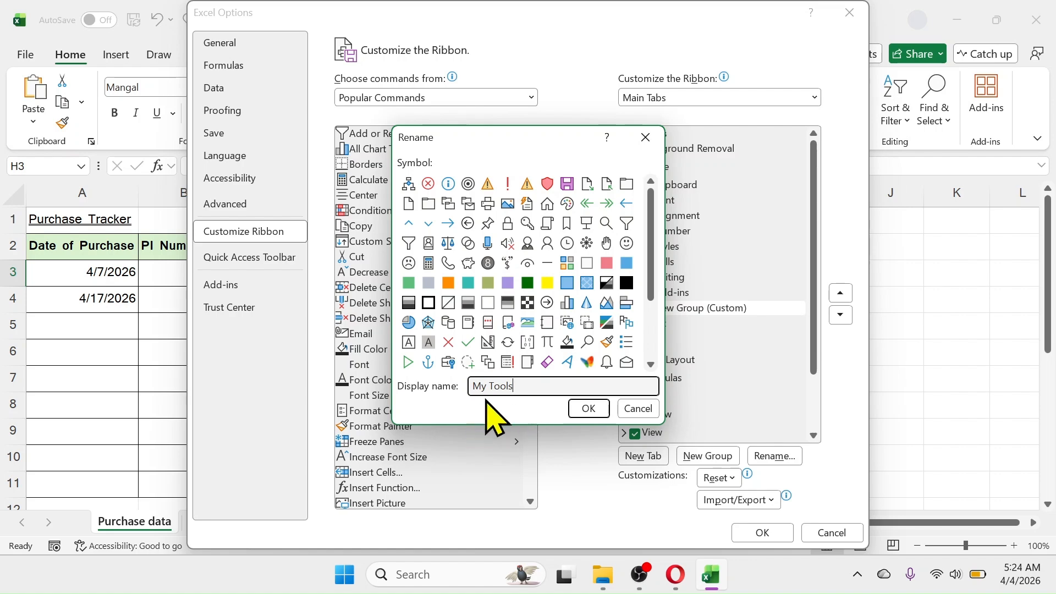
left_click(589, 408)
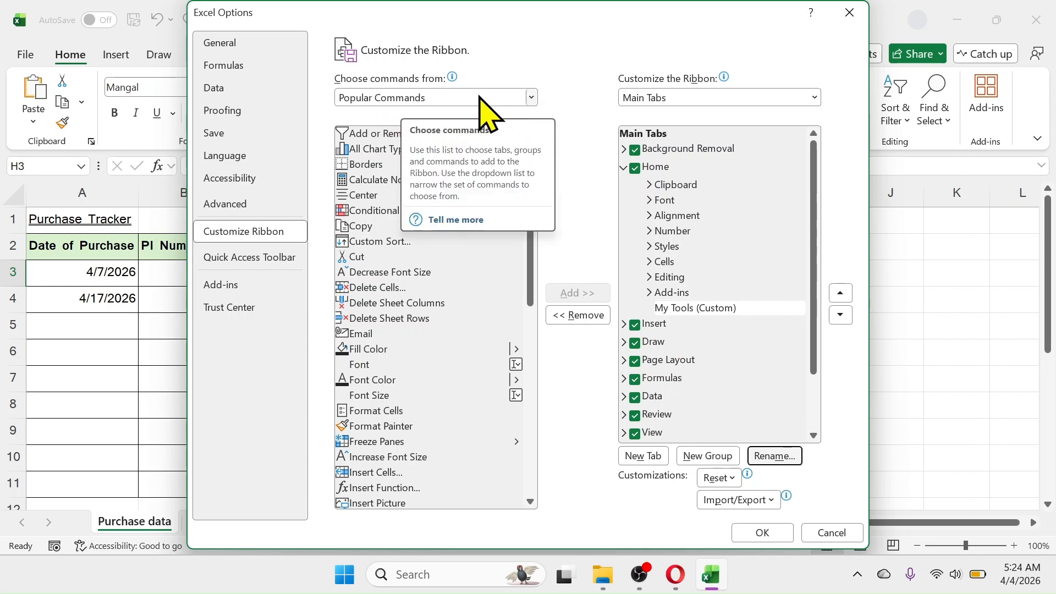
- Add the datepicker macro to the My Tools custom group
left_click(531, 98)
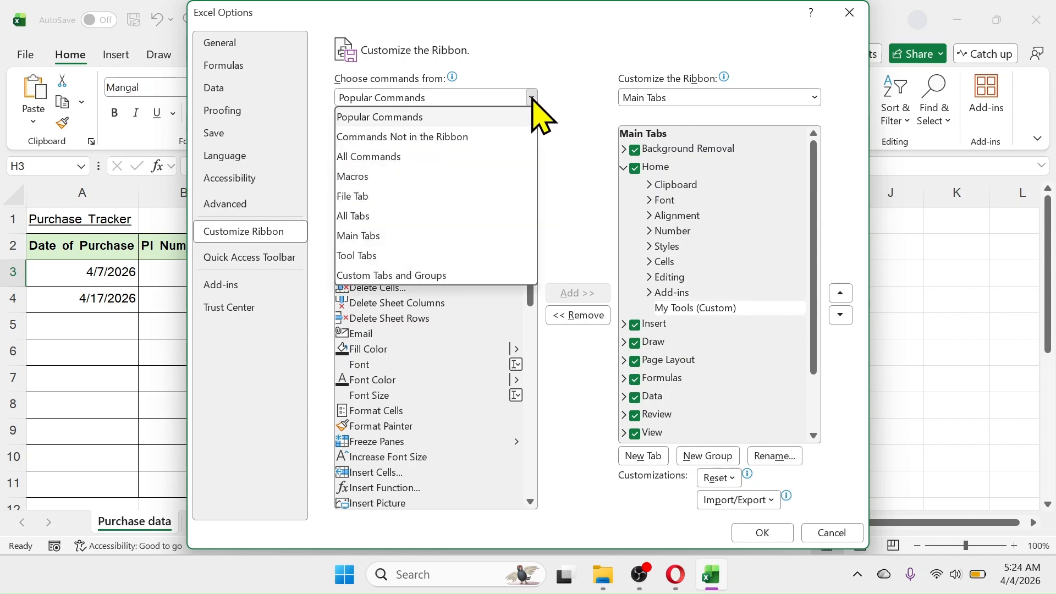
left_click(355, 177)
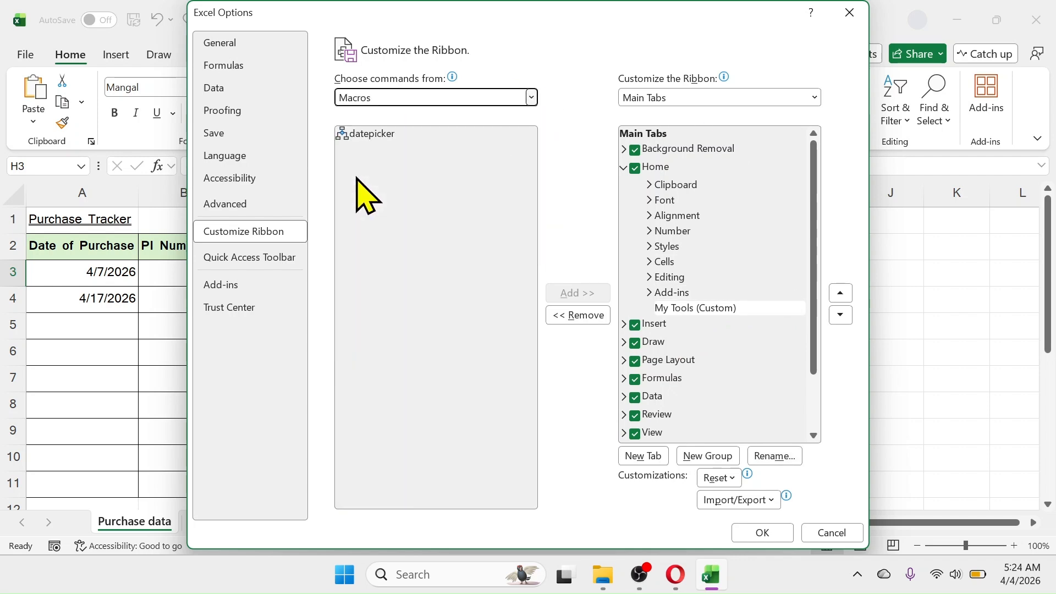
left_click(357, 133)
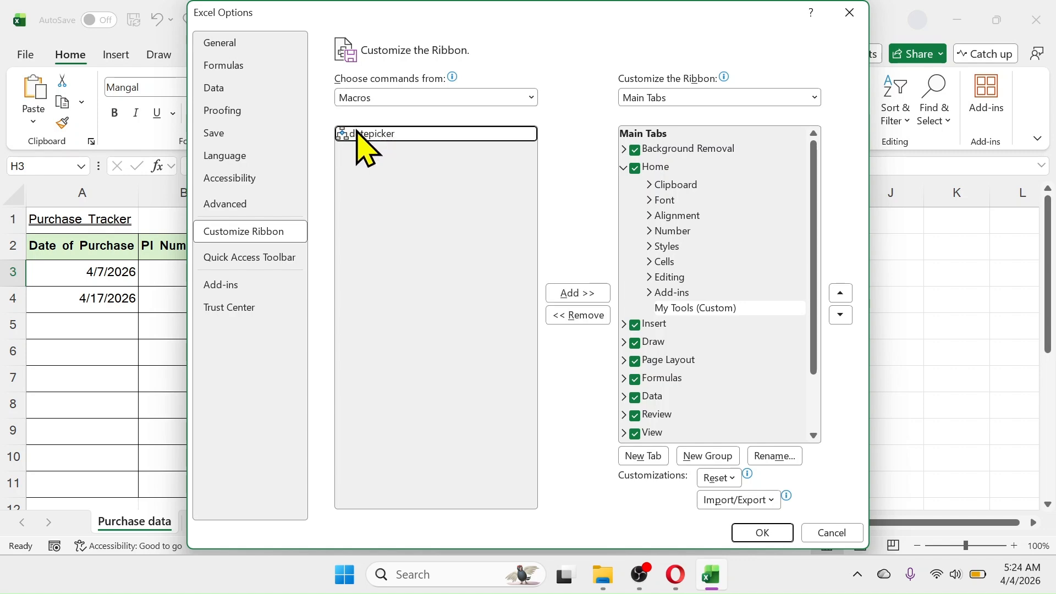
left_click(576, 294)
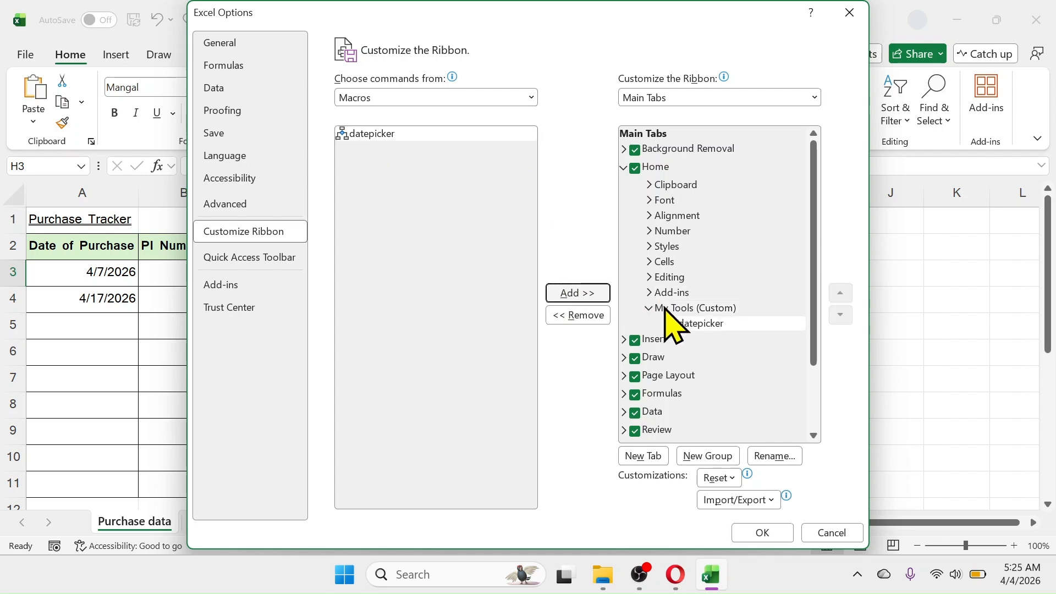
- Give the datepicker command in My Tools the dotted-grid, calendar-like symbol and apply the ribbon customization
left_click(712, 324)
left_click(777, 458)
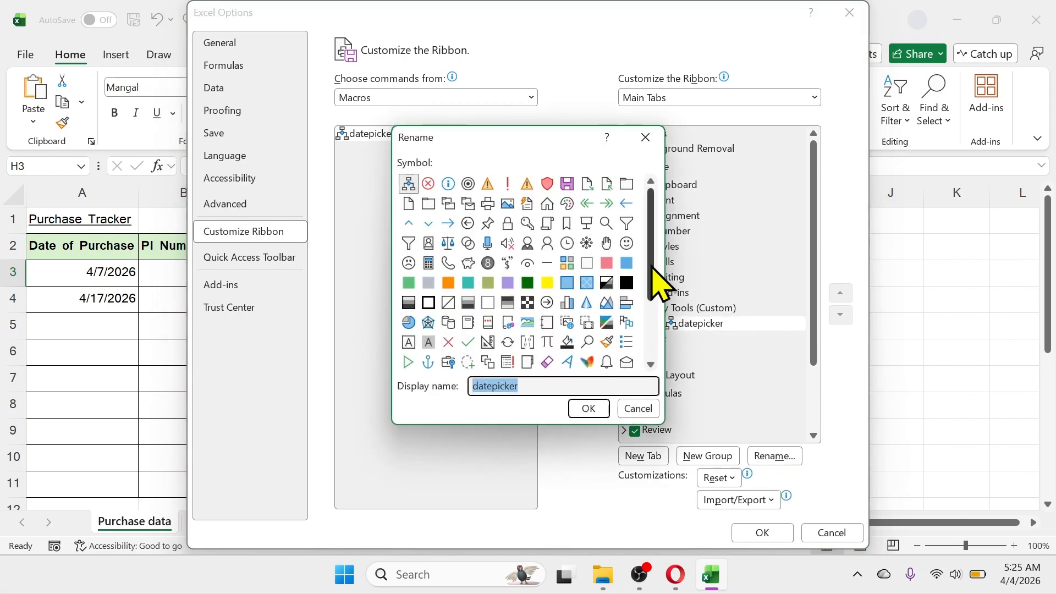
left_click_drag(652, 265, 639, 356)
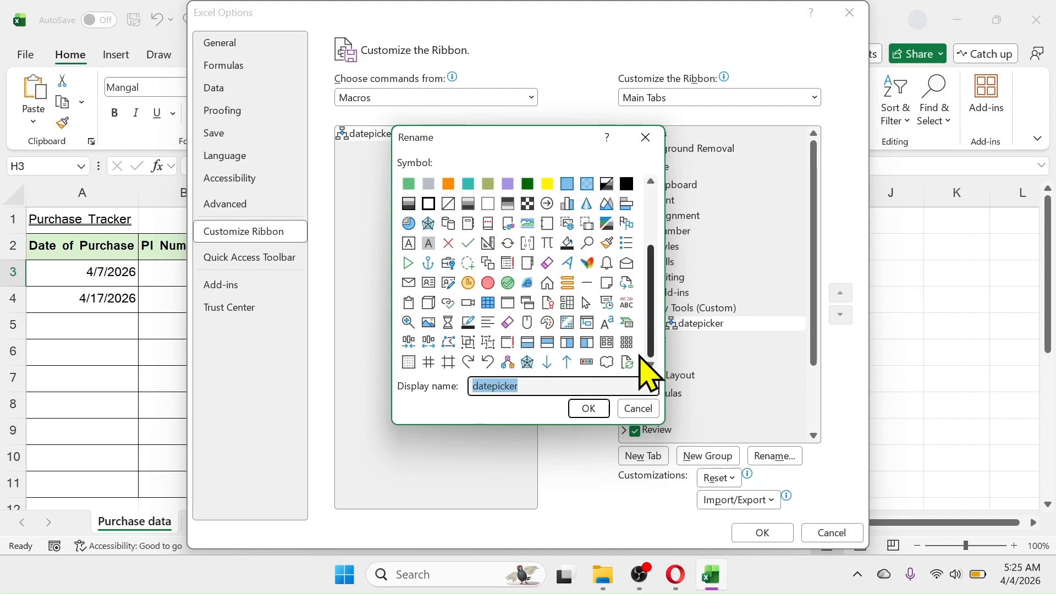
left_click(410, 363)
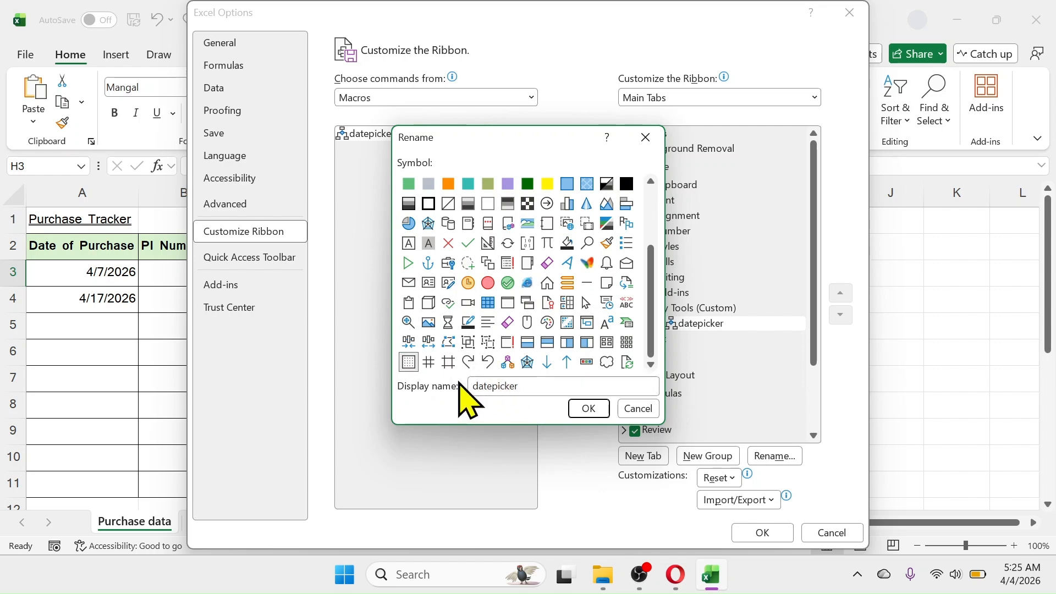
left_click(598, 407)
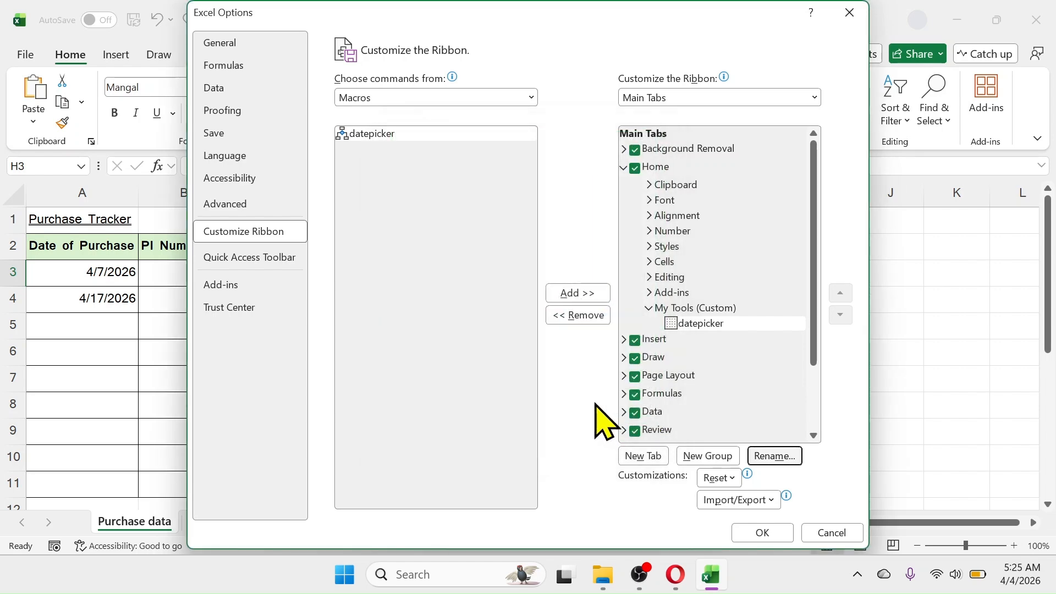
left_click(775, 535)
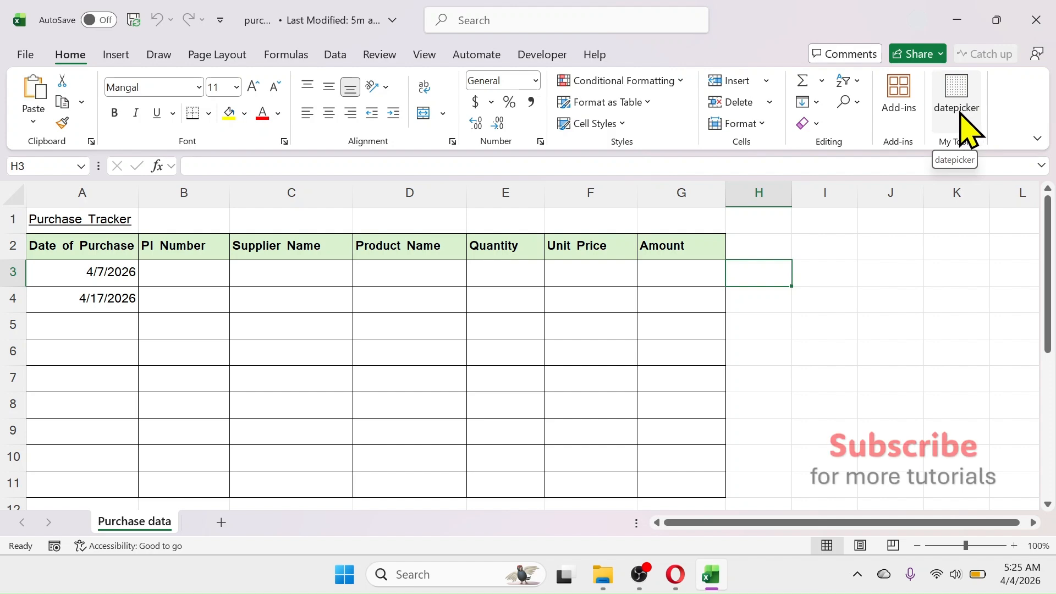
- Move the My Tools group ahead of Clipboard so it comes first on the Home tab
left_click(23, 55)
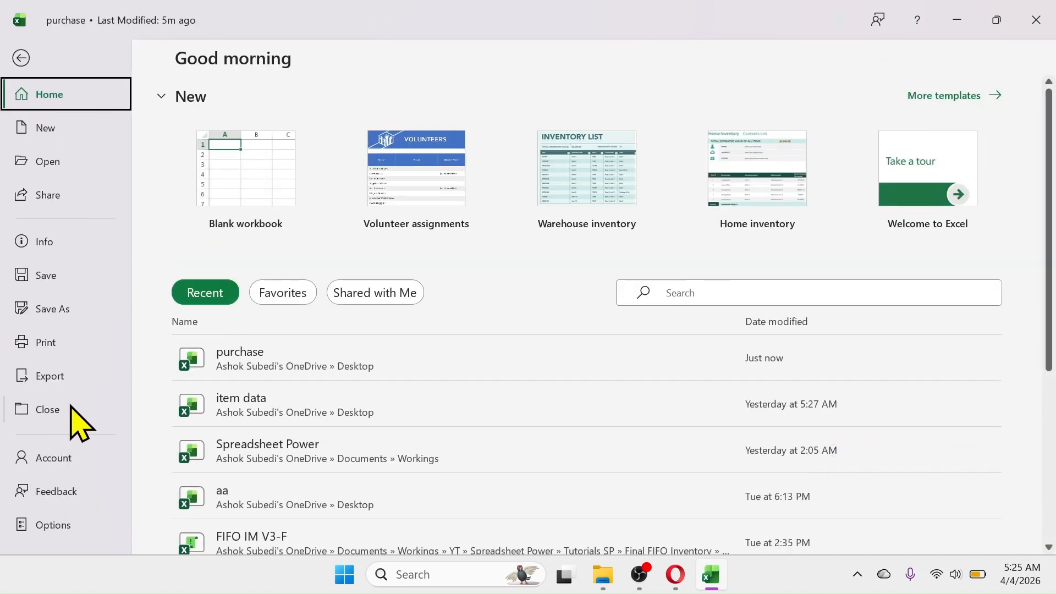
left_click(55, 525)
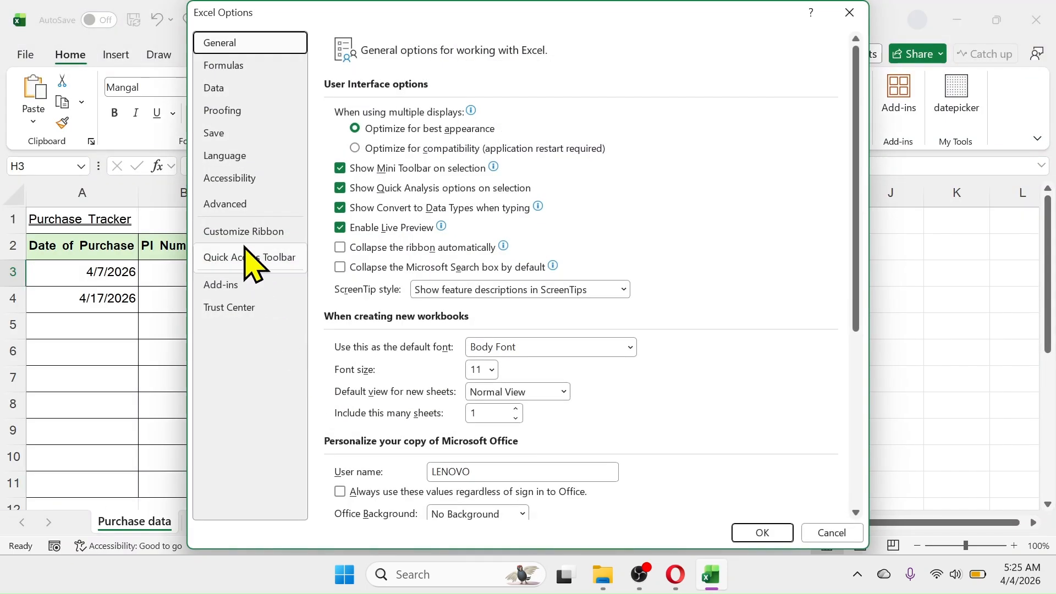
left_click(252, 233)
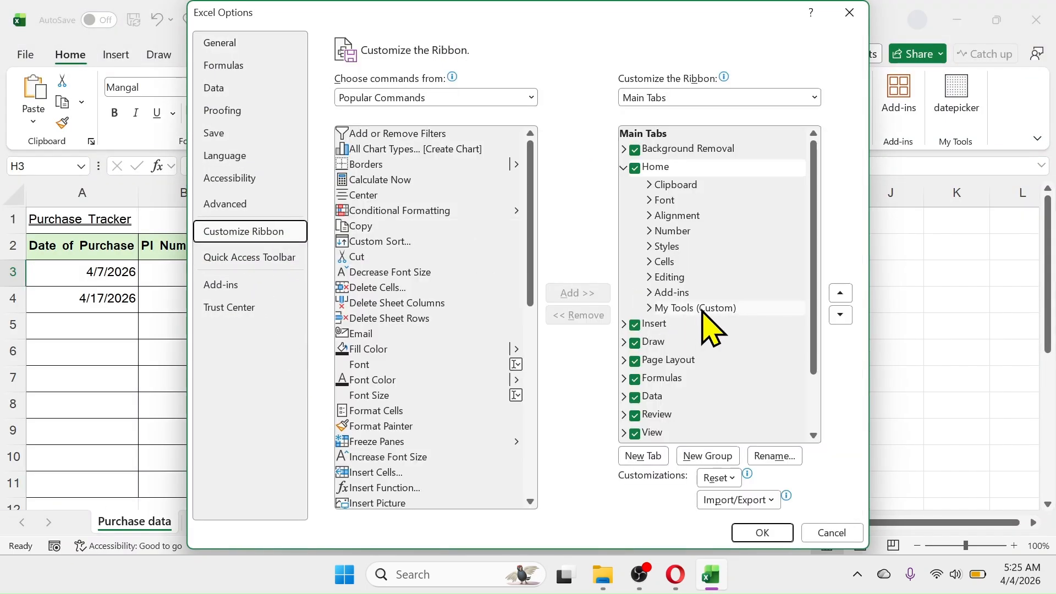
left_click_drag(703, 310, 702, 184)
left_click(758, 531)
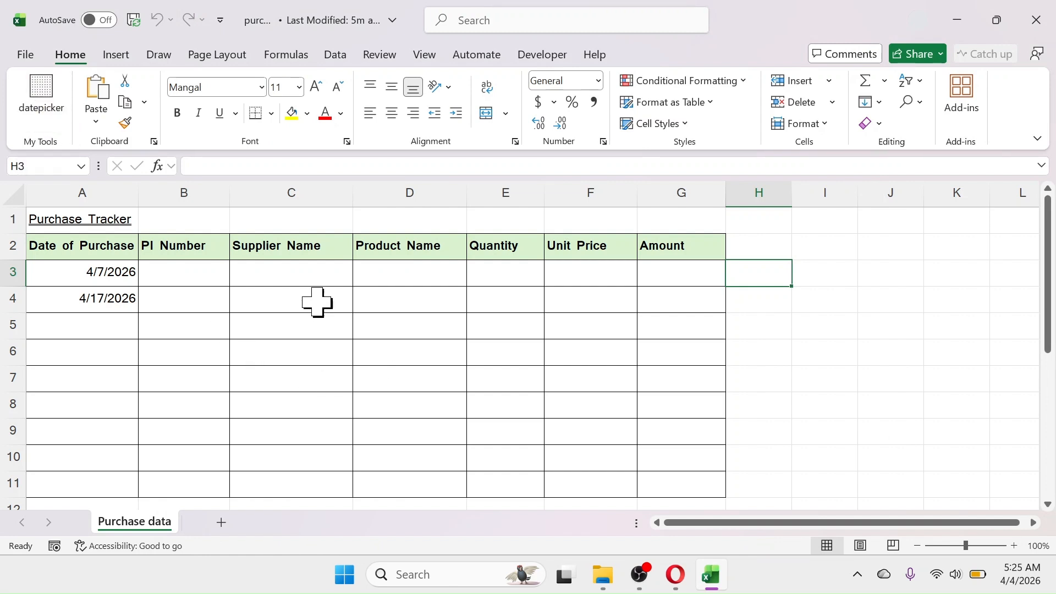
- Use the datepicker to enter 4/15/2026 in cell A5 and 4/28/2026 in cell A6
left_click(82, 328)
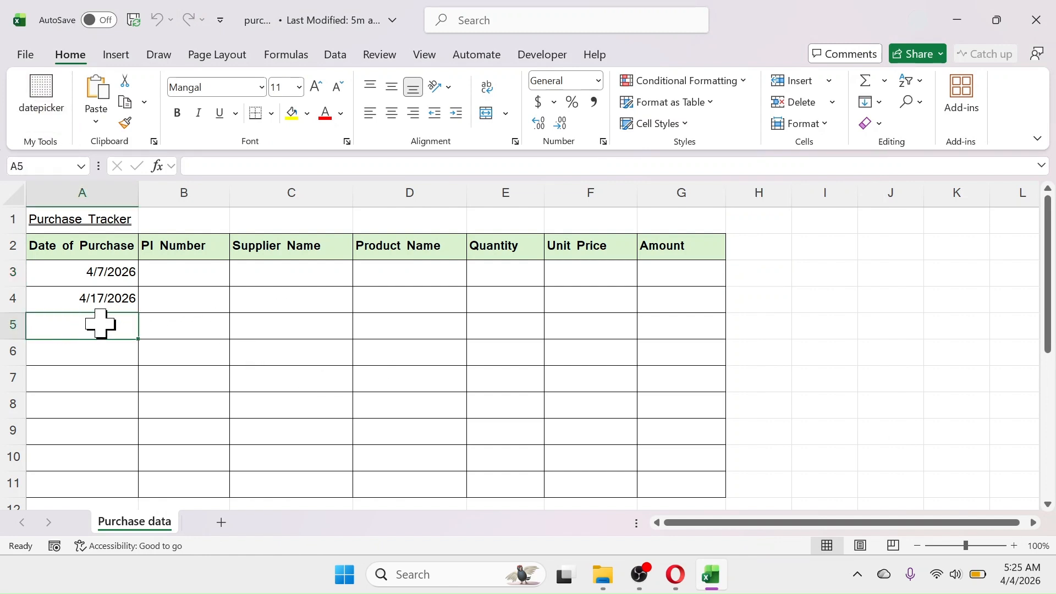
left_click(32, 98)
left_click_drag(283, 172, 354, 143)
left_click(342, 253)
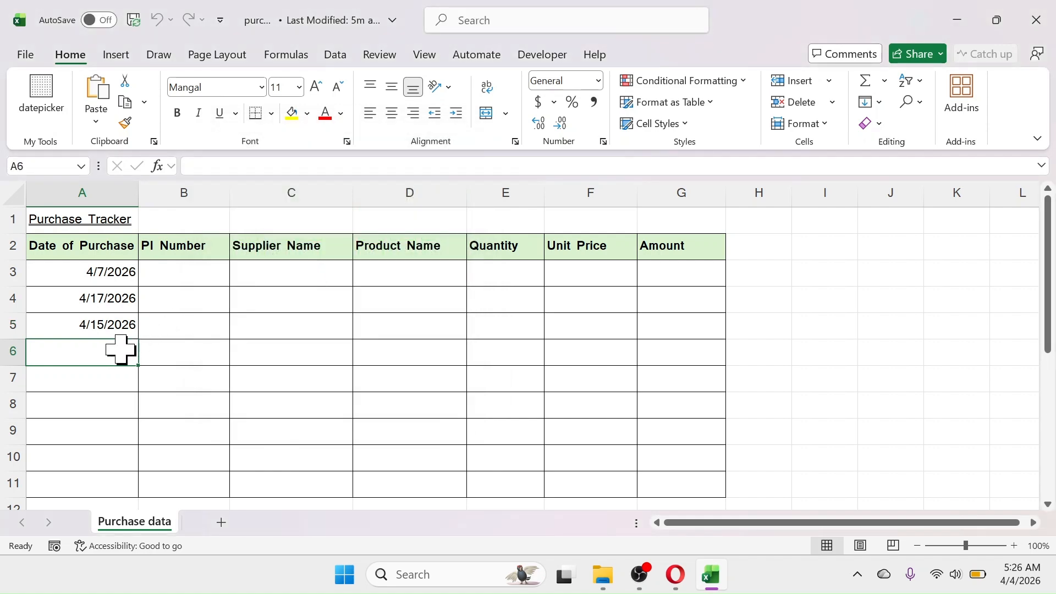
left_click(39, 88)
left_click(239, 352)
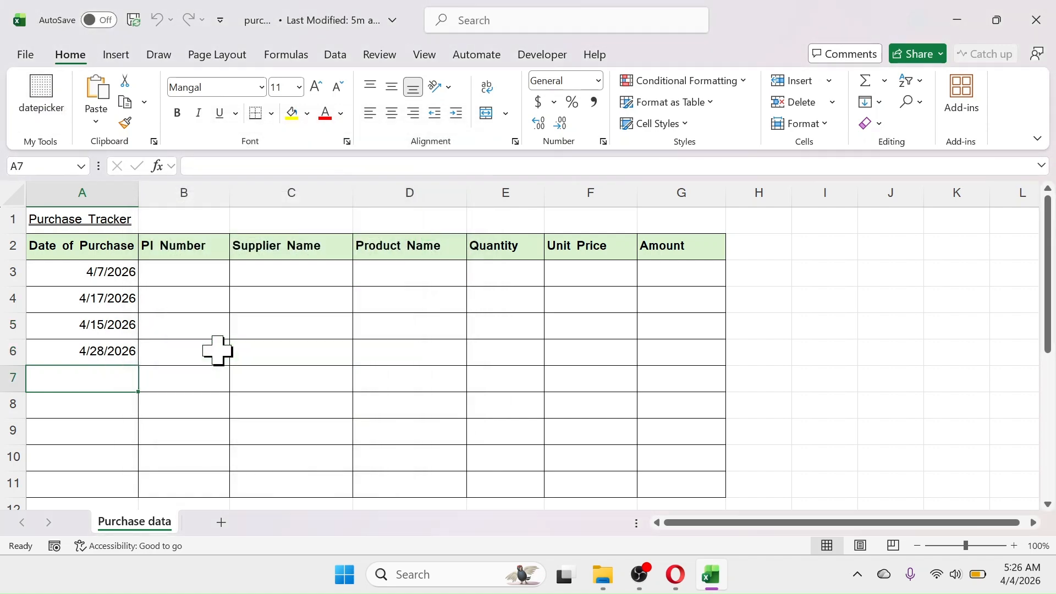